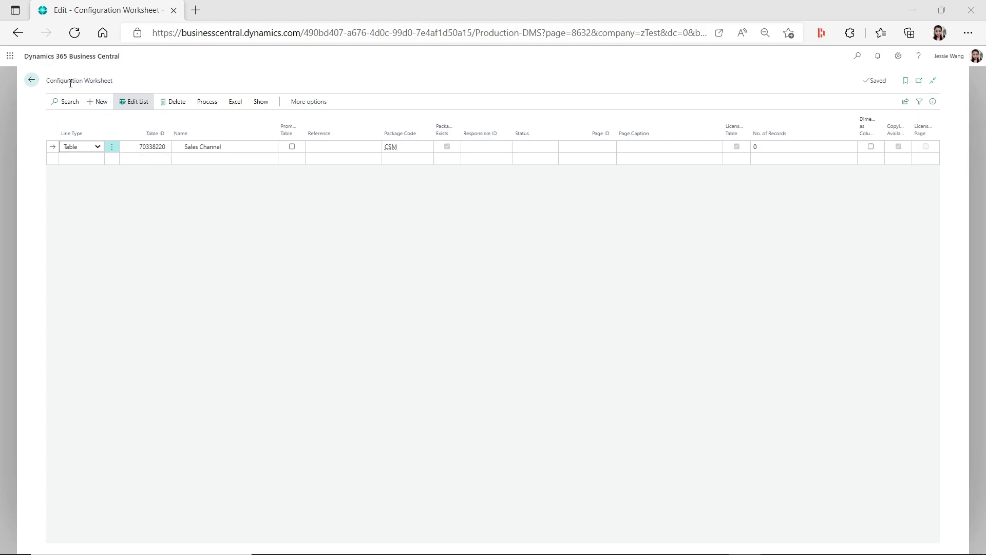
Open Copy Data from Company for the Sales Channel line and inspect the page filters of the Copy Company Data page
{"action": "left_click", "coordinate": [207, 103]}
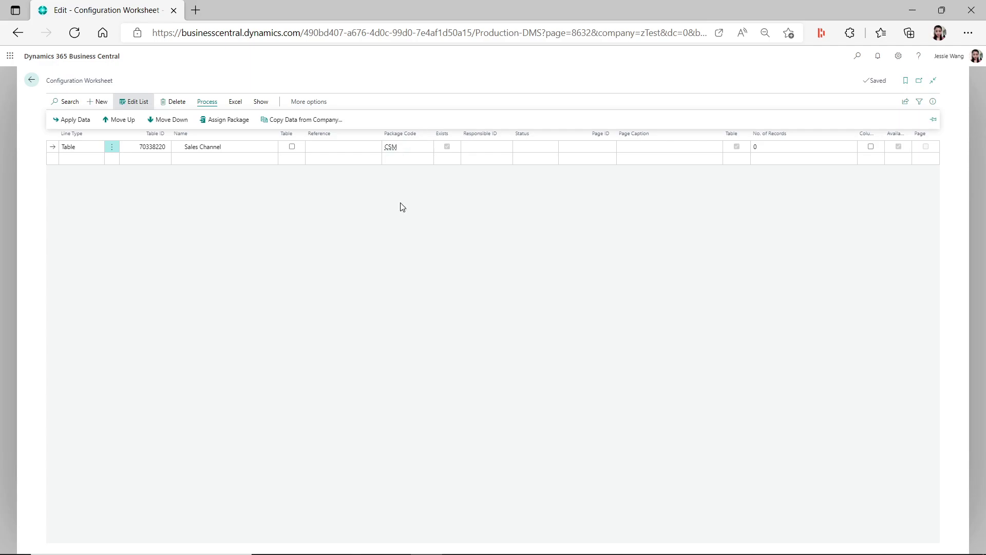
{"action": "left_click", "coordinate": [331, 243]}
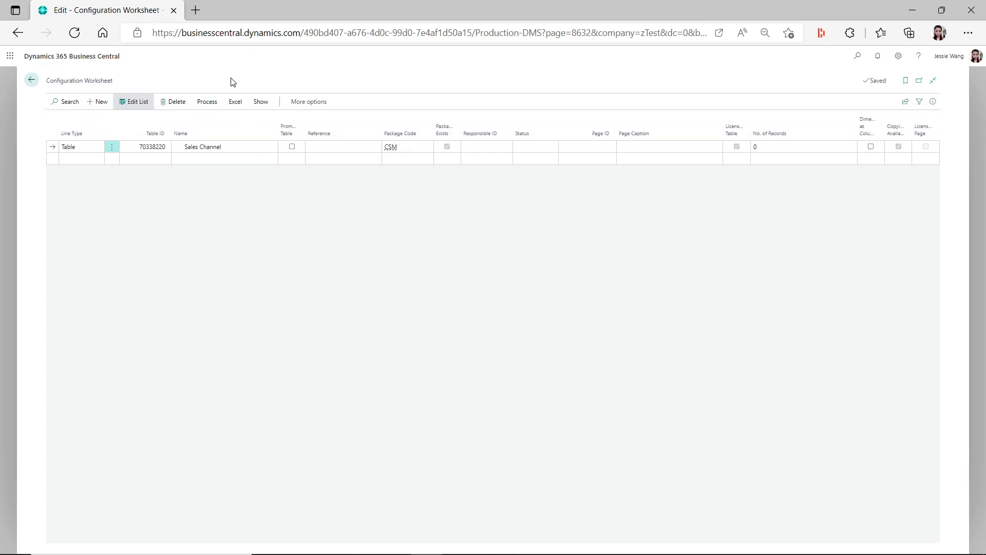
{"action": "left_click", "coordinate": [205, 106]}
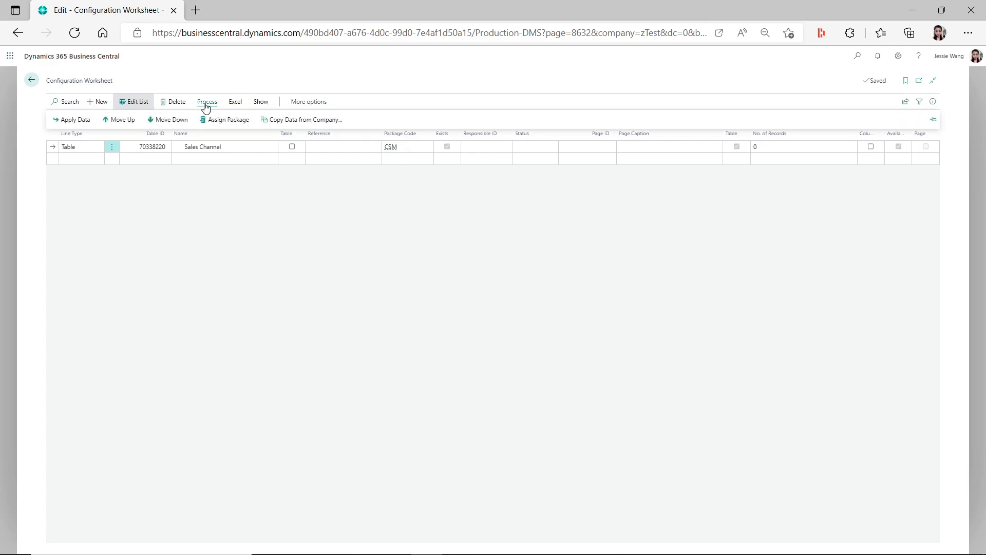
{"action": "left_click", "coordinate": [310, 123]}
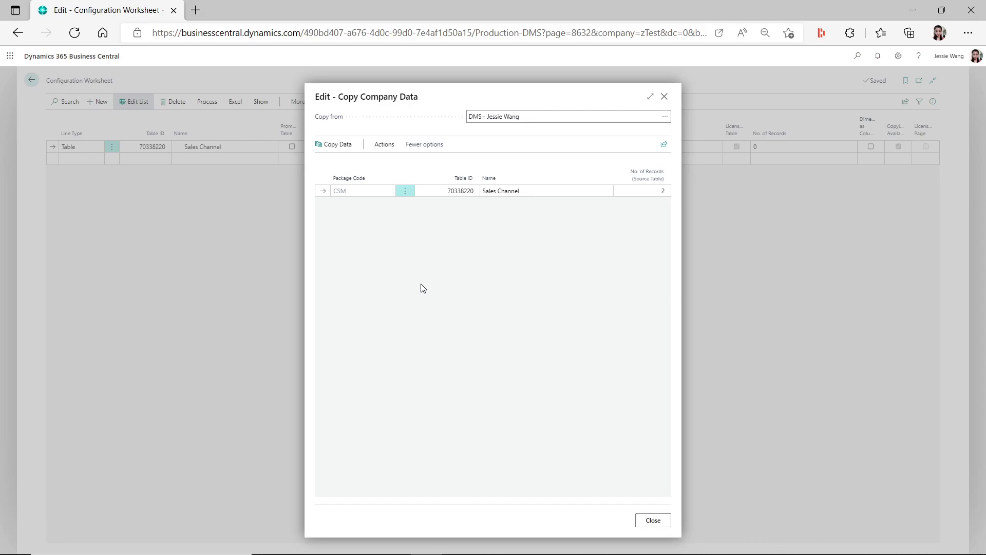
{"action": "key", "text": "ctrl+alt+F1"}
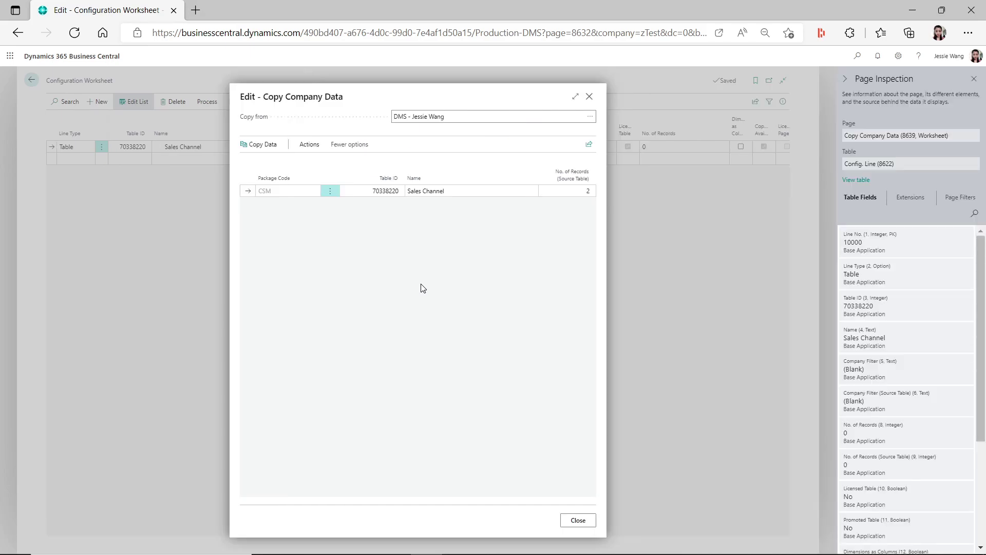
{"action": "left_click", "coordinate": [962, 201]}
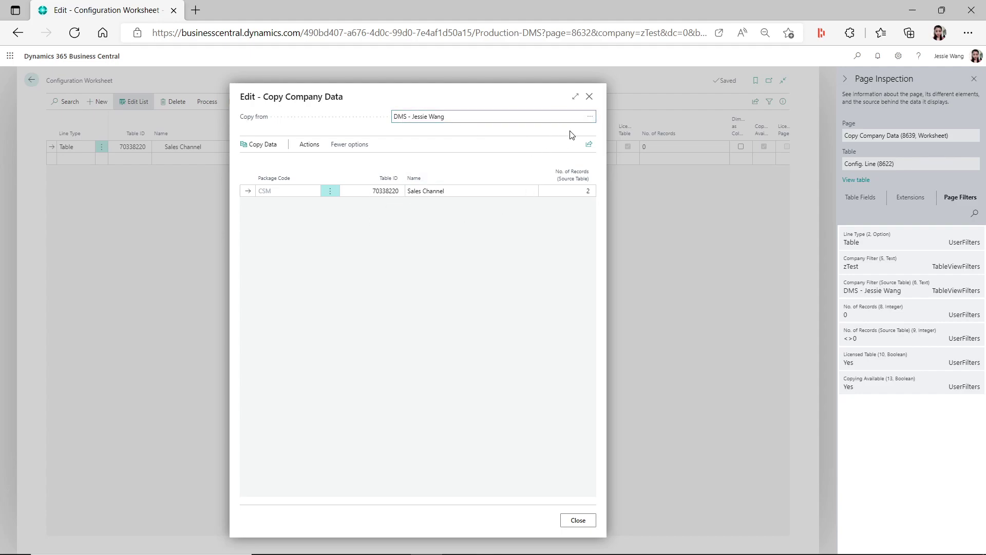
Change the Copy from company to CRONUS USA, Inc. in the Copy Company Data page
{"action": "left_click", "coordinate": [590, 116]}
{"action": "scroll", "coordinate": [329, 262], "scroll_direction": "up", "scroll_amount": 2}
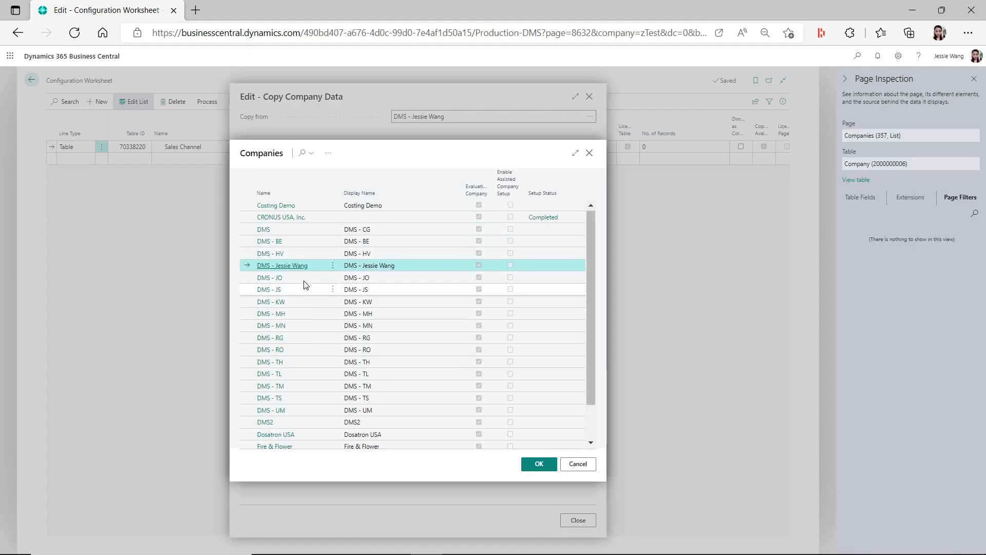
{"action": "left_click", "coordinate": [307, 219]}
{"action": "left_click", "coordinate": [539, 463]}
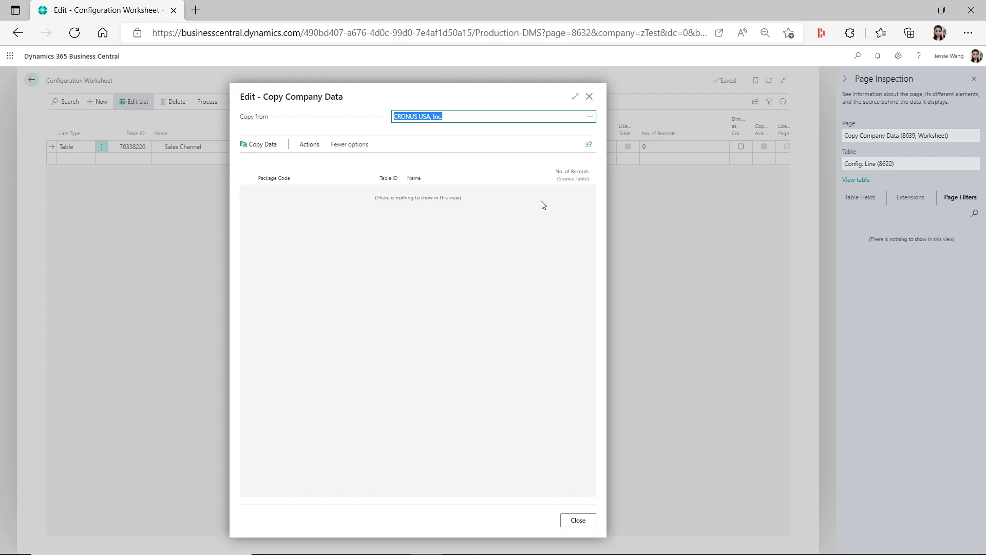
Set Copy from back to the DMS company named after the account holder and review the page filters, including No. of Records
{"action": "left_click", "coordinate": [591, 117]}
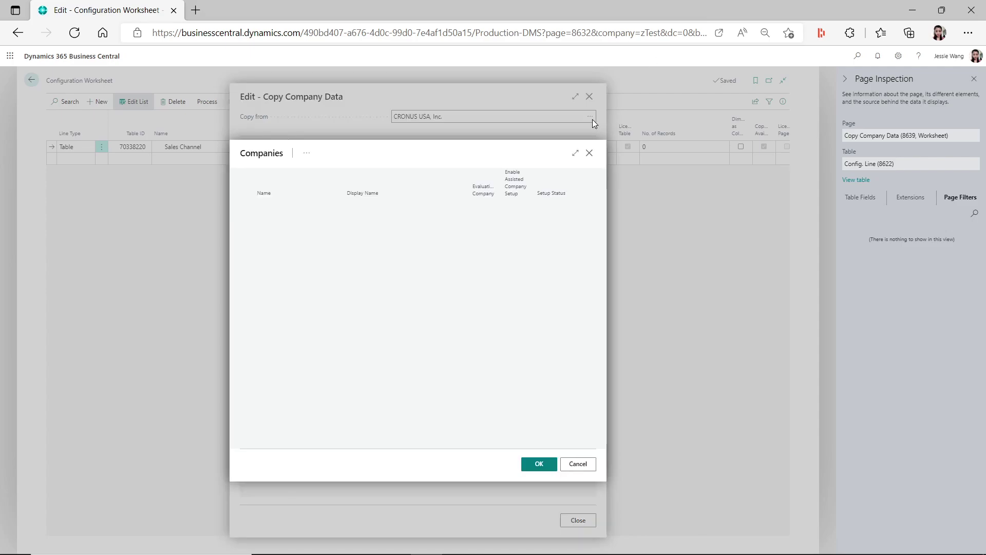
{"action": "left_click", "coordinate": [301, 263]}
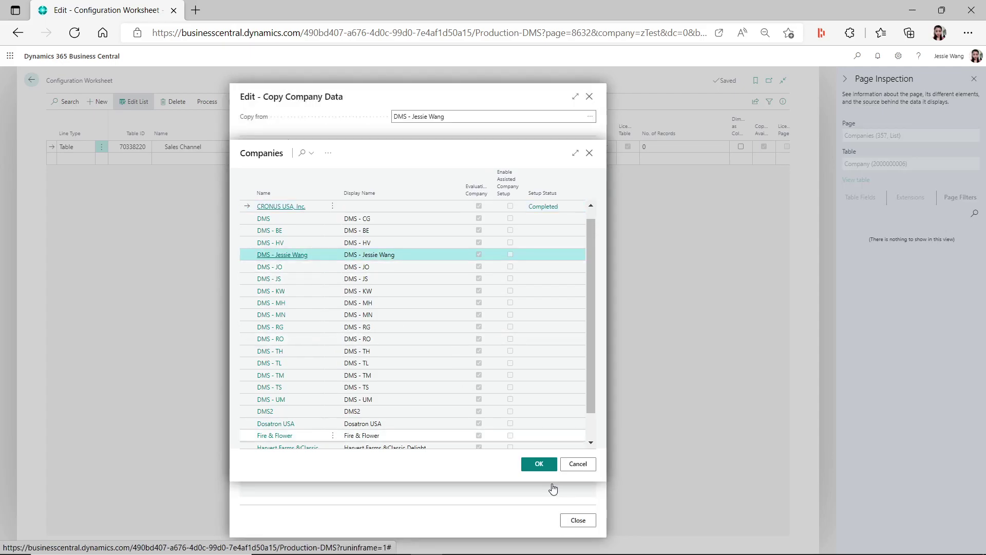
{"action": "left_click", "coordinate": [539, 464]}
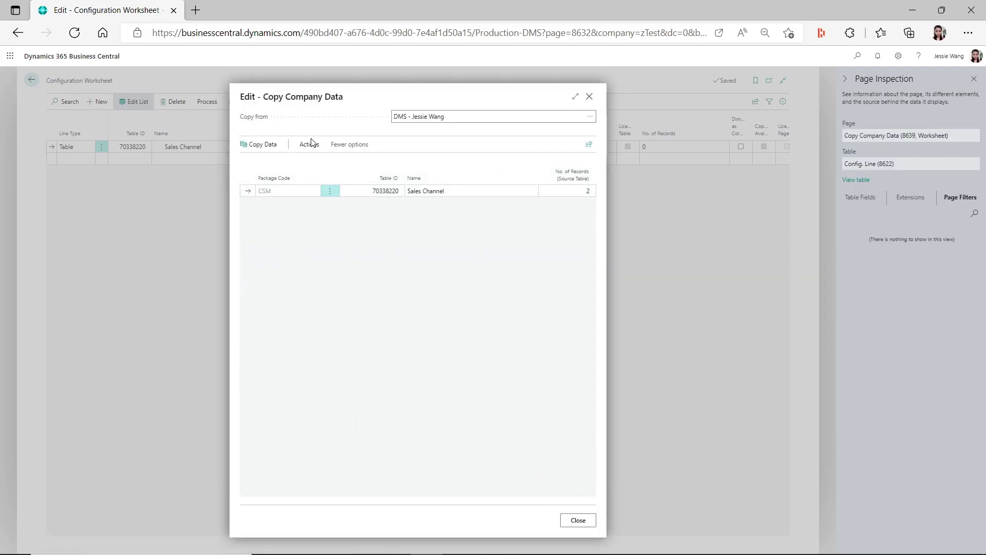
{"action": "left_click", "coordinate": [961, 200]}
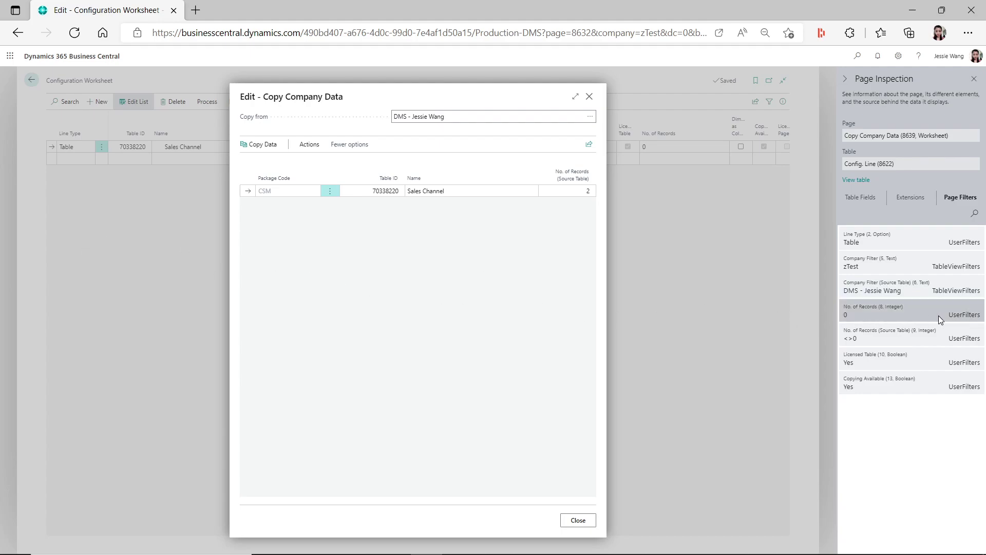
{"action": "mouse_move", "coordinate": [856, 317]}
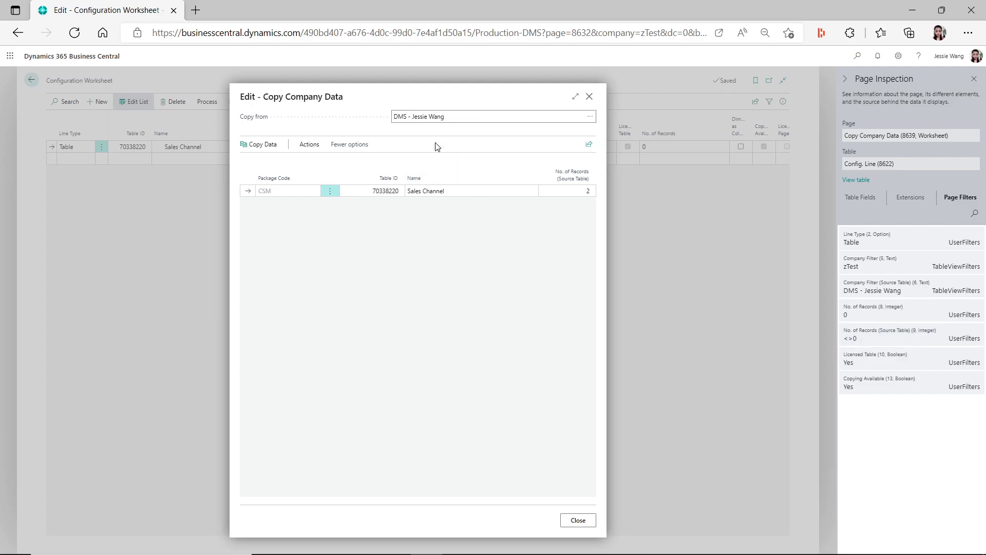
Select CRONUS USA, Inc. again as the company to copy from
{"action": "left_click", "coordinate": [589, 116]}
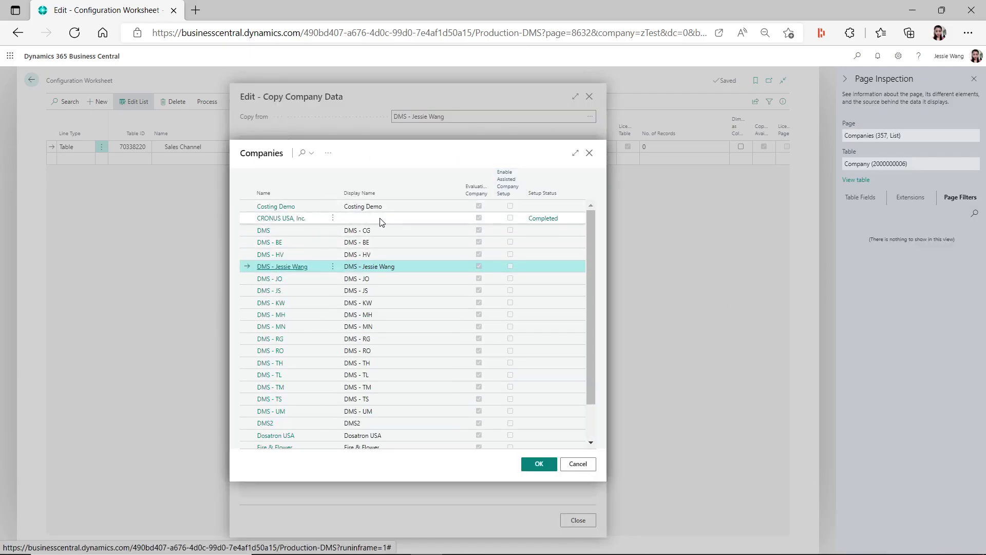
{"action": "left_click", "coordinate": [332, 218]}
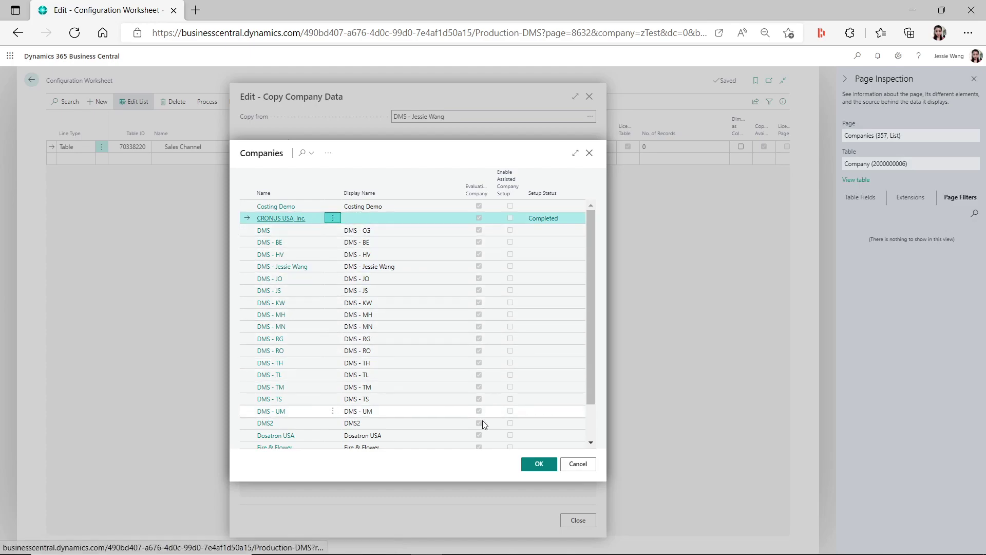
{"action": "left_click", "coordinate": [538, 463]}
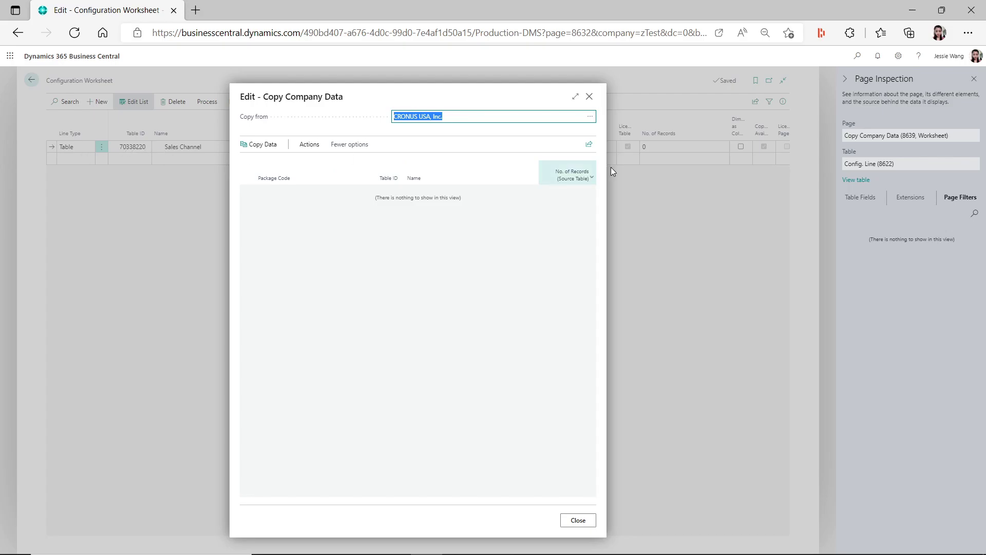
Restore the DMS company named after the account holder as the copy source, and close Copy Company Data and Page Inspection
{"action": "left_click", "coordinate": [589, 122]}
{"action": "left_click", "coordinate": [589, 122]}
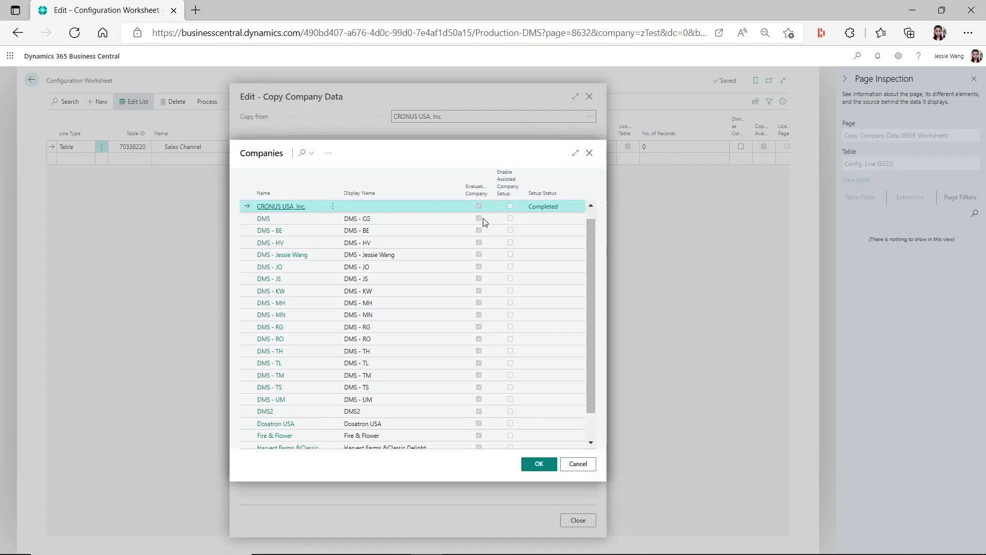
{"action": "left_click", "coordinate": [309, 257]}
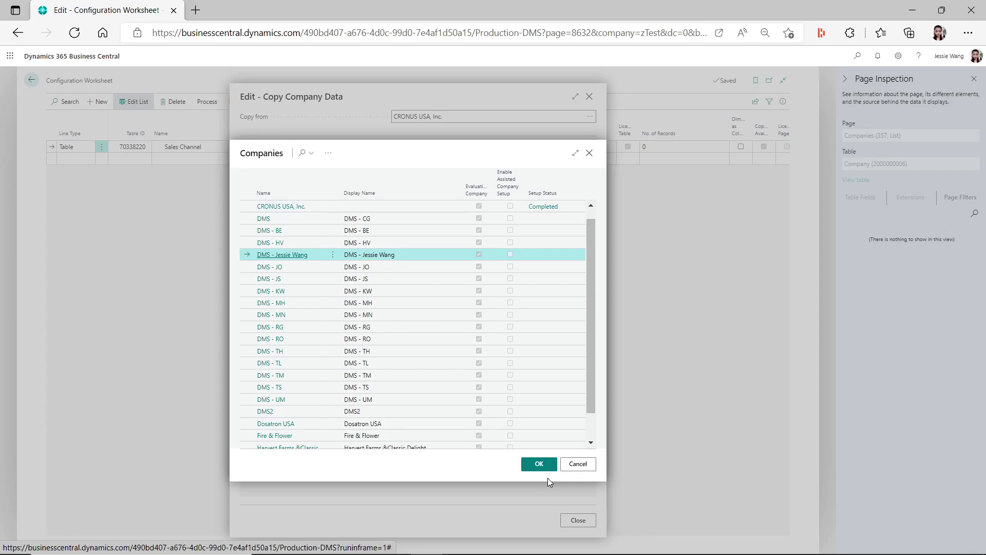
{"action": "left_click", "coordinate": [538, 464]}
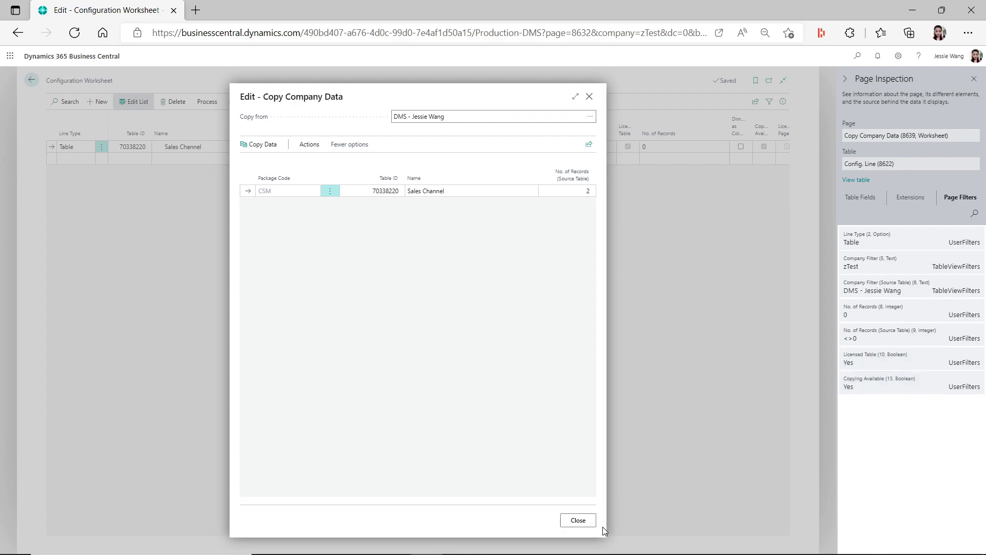
{"action": "left_click", "coordinate": [589, 521]}
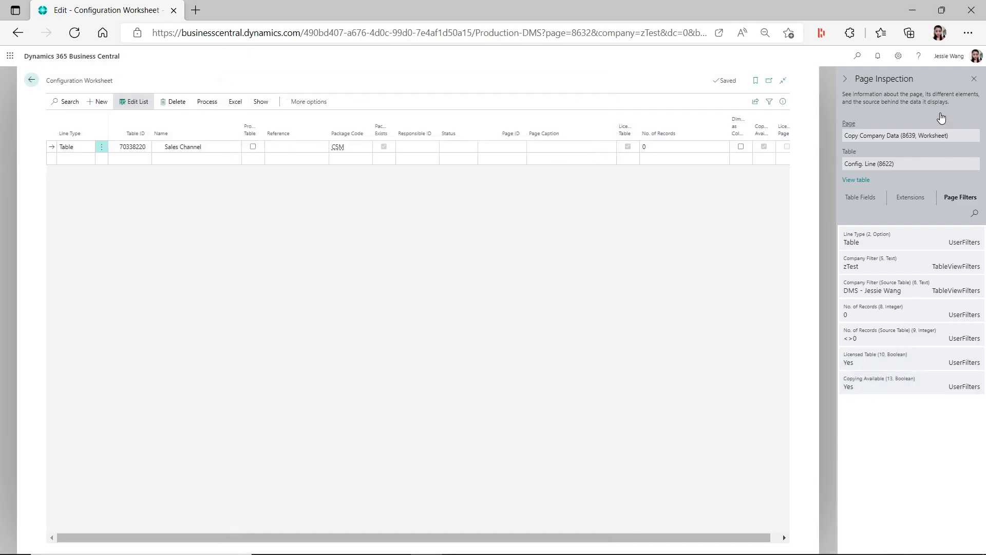
{"action": "left_click", "coordinate": [975, 81]}
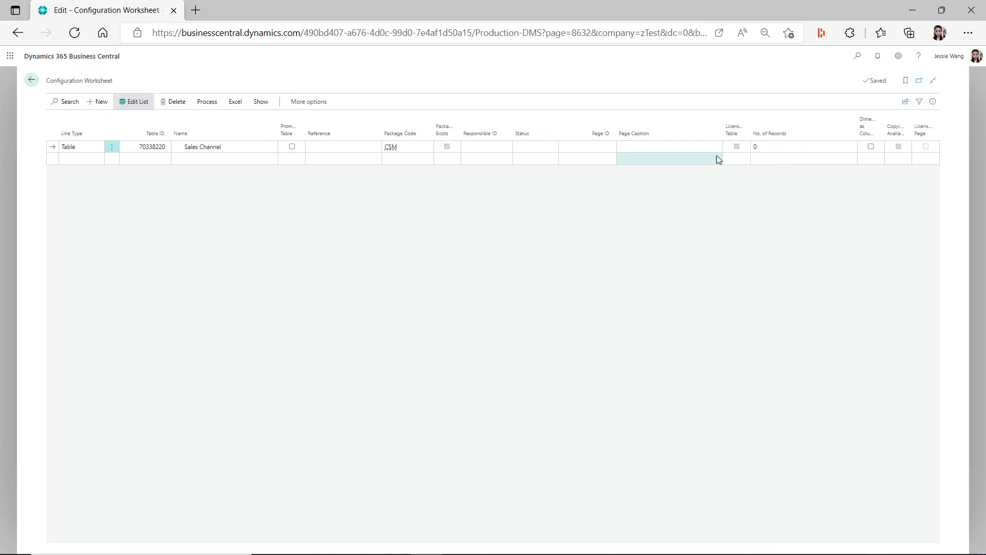
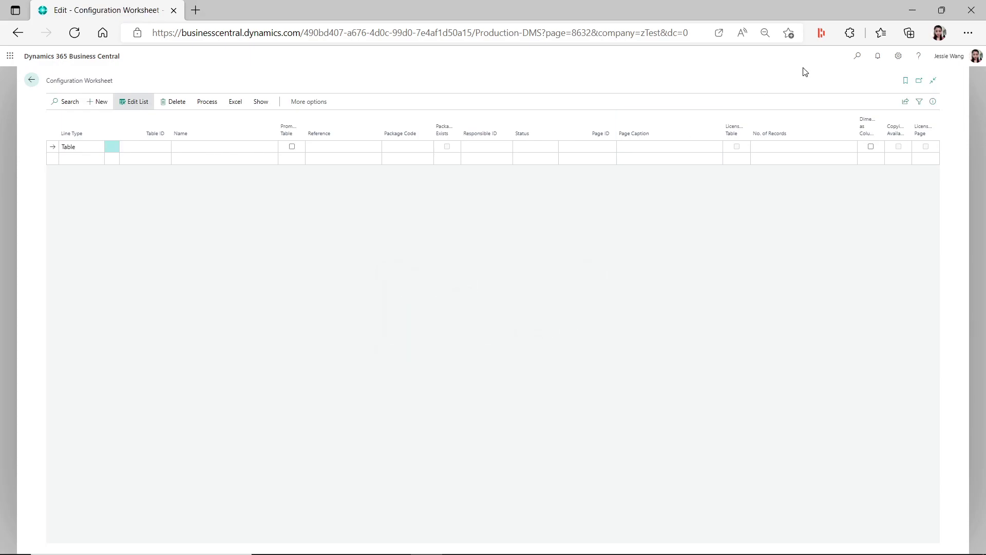
Open the CSM package from Configuration Packages and delete its CSM Sales Channel table line
{"action": "left_click", "coordinate": [857, 56]}
{"action": "type", "text": "configuration package"}
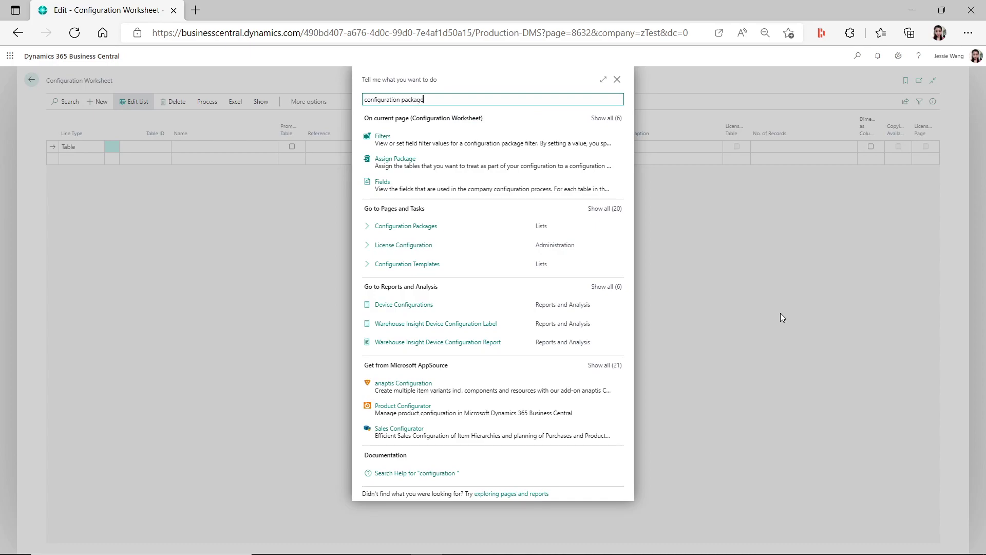
{"action": "left_click", "coordinate": [416, 228]}
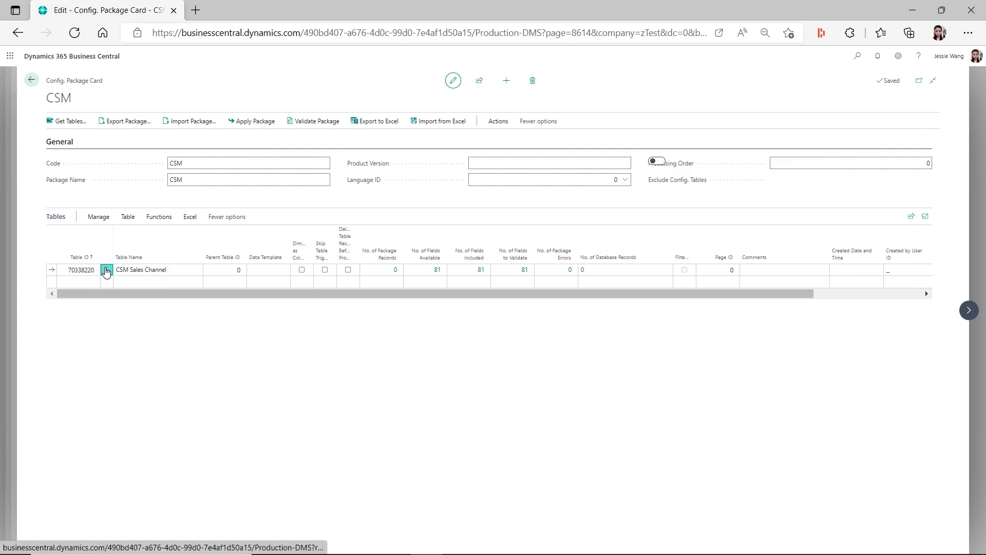
{"action": "left_click", "coordinate": [107, 270]}
{"action": "left_click", "coordinate": [101, 310]}
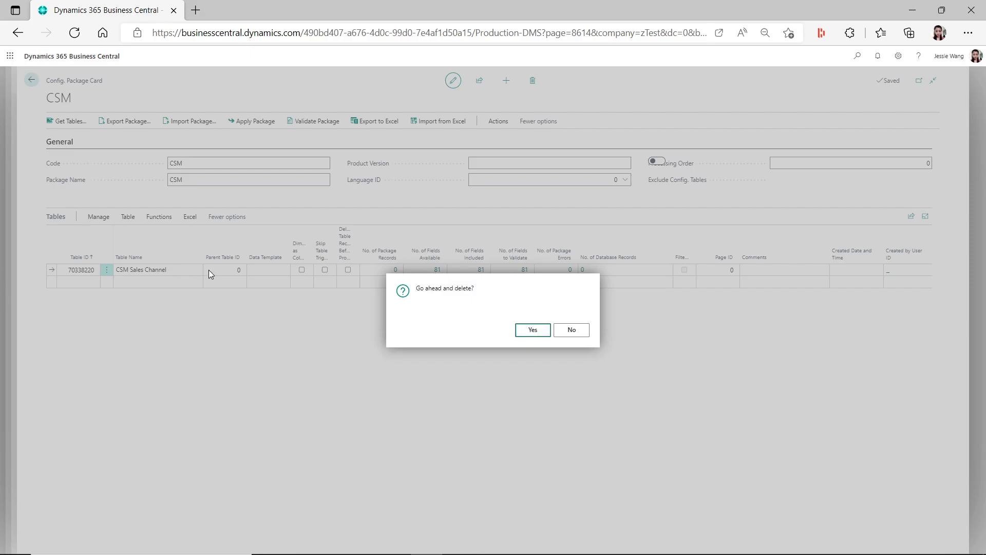
{"action": "left_click", "coordinate": [538, 336]}
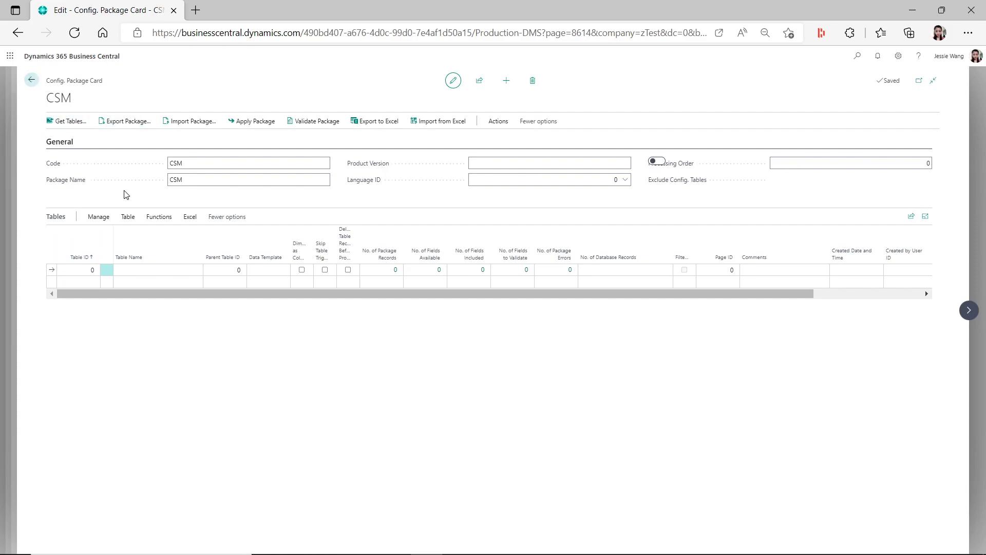
Return to the Configuration Worksheet and add a Table line with table ID 70338220 for Sales Channel
{"action": "left_click", "coordinate": [31, 81]}
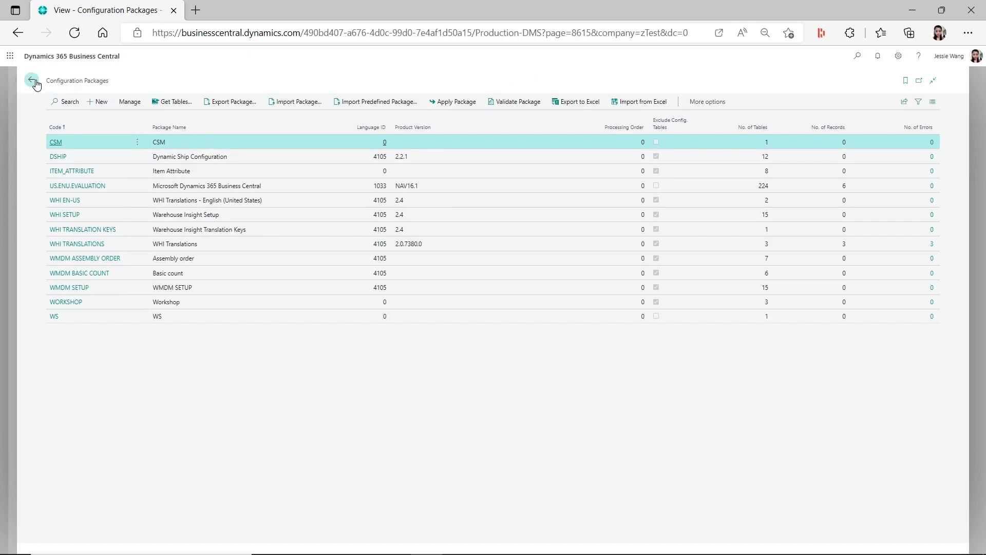
{"action": "left_click", "coordinate": [36, 83]}
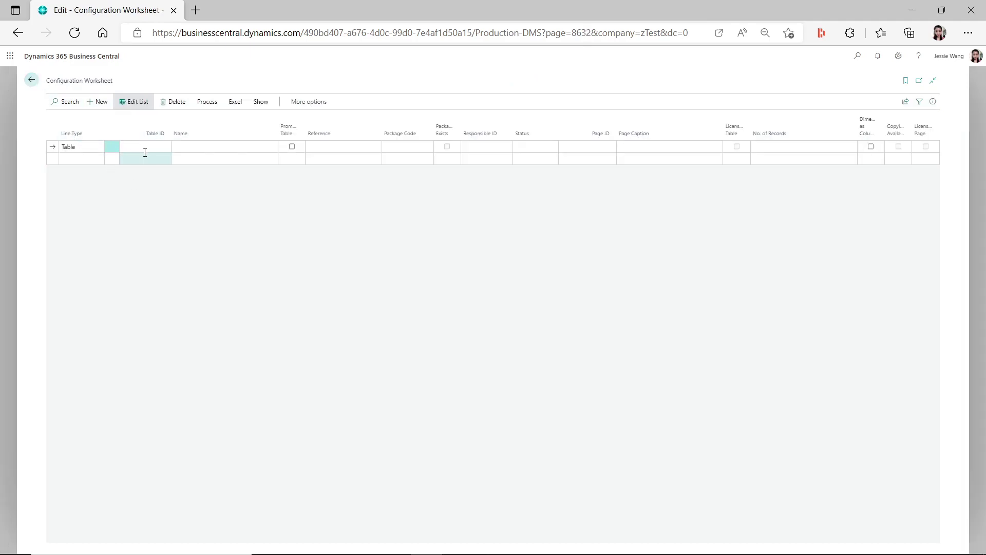
{"action": "type", "text": "70338220"}
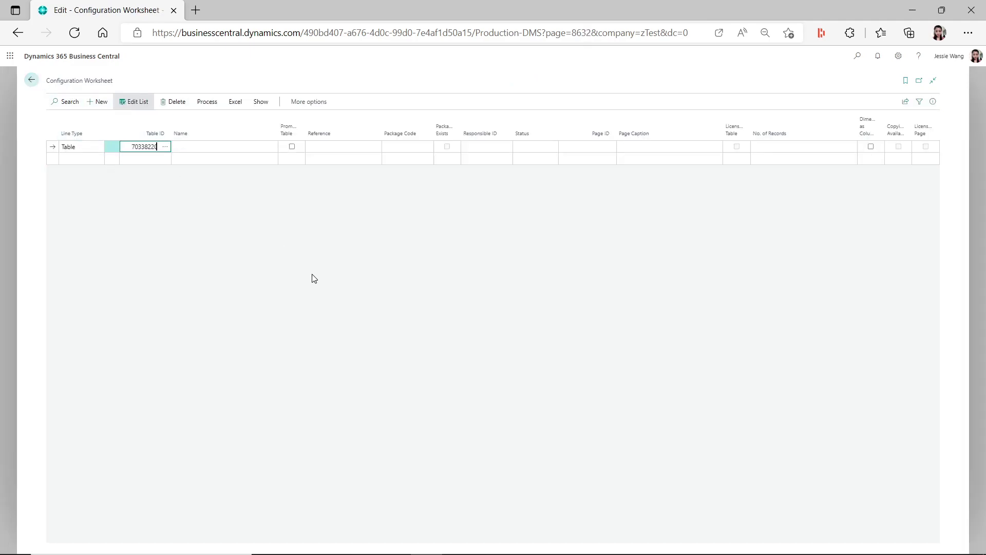
{"action": "key", "text": "Tab"}
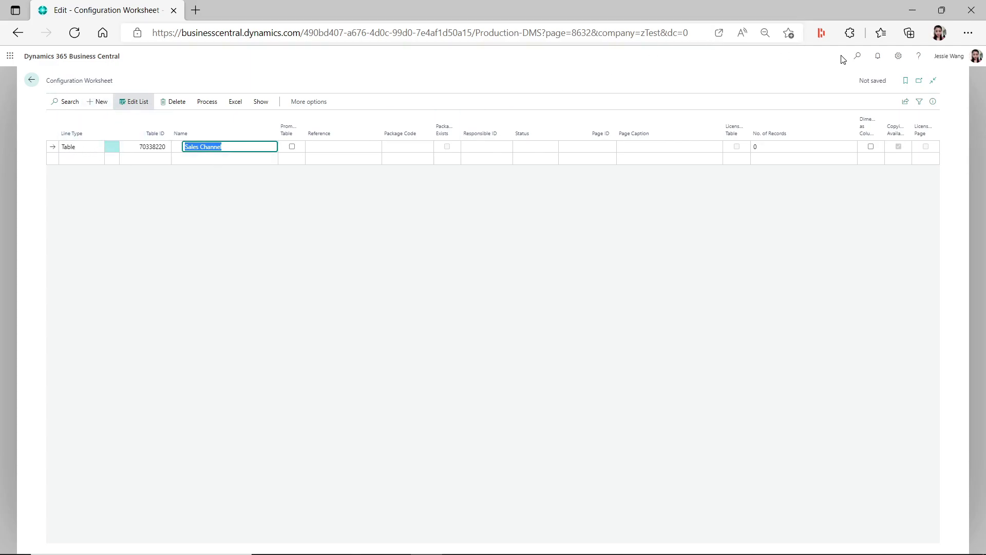
Find Configuration Packages and open the CSM package card
{"action": "left_click", "coordinate": [857, 56]}
{"action": "type", "text": "configura"}
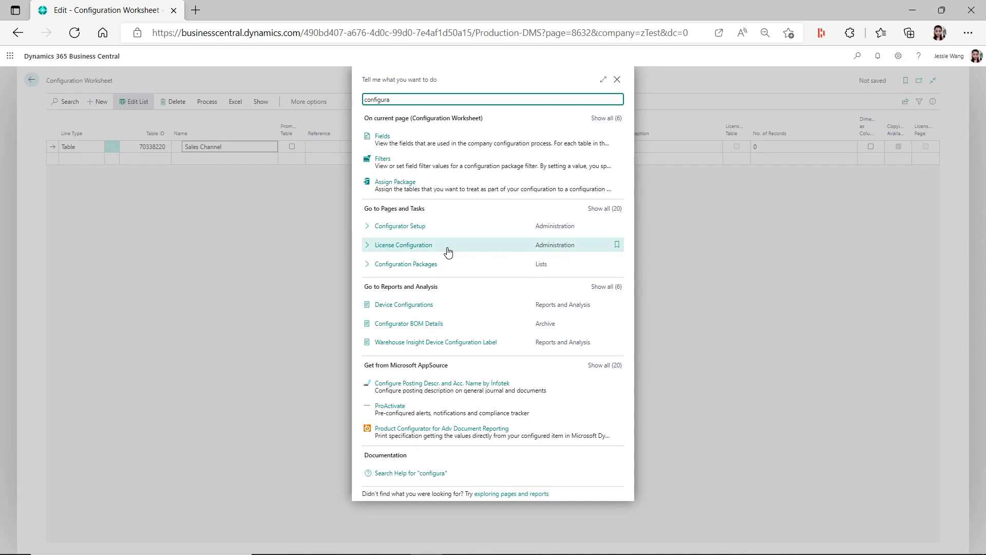
{"action": "left_click", "coordinate": [426, 265]}
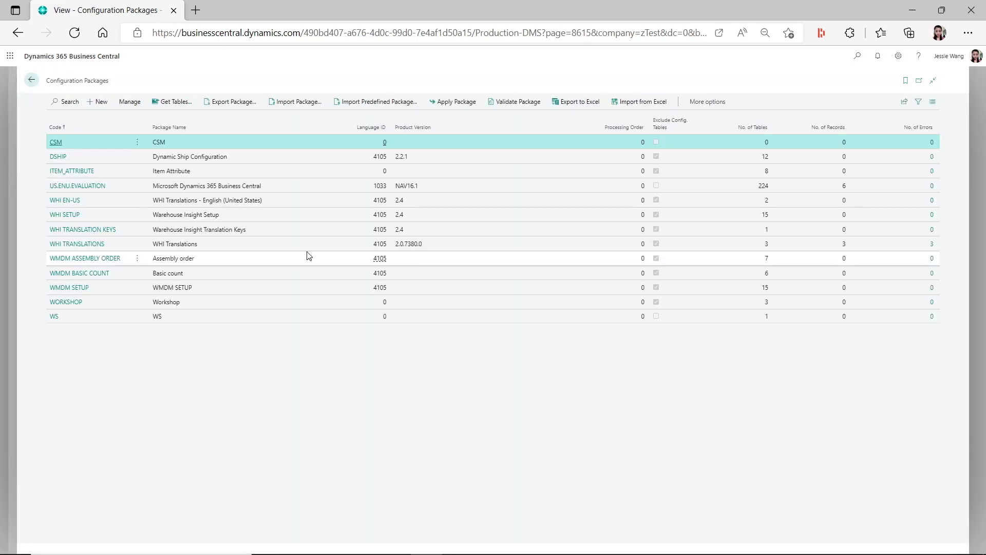
{"action": "left_click", "coordinate": [58, 148]}
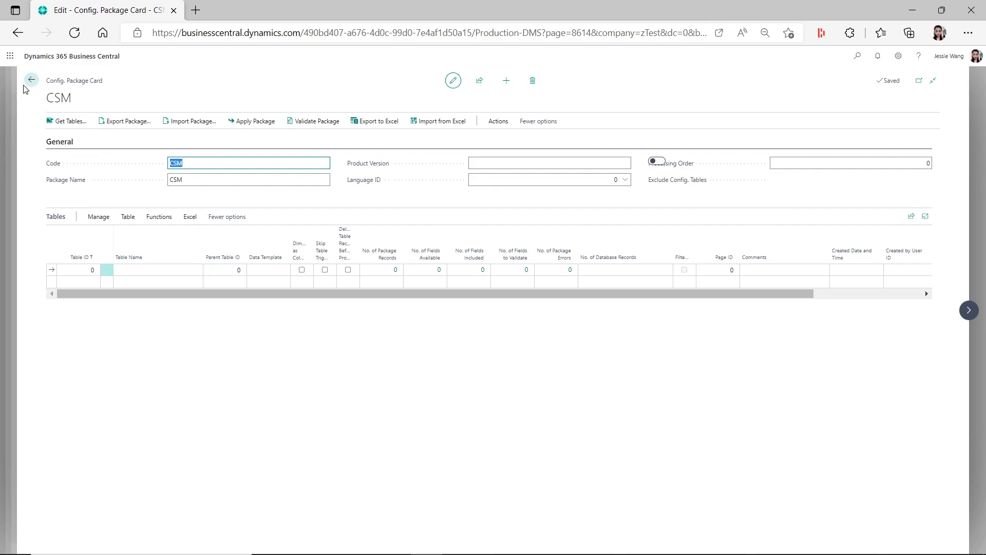
{"action": "left_click", "coordinate": [66, 123]}
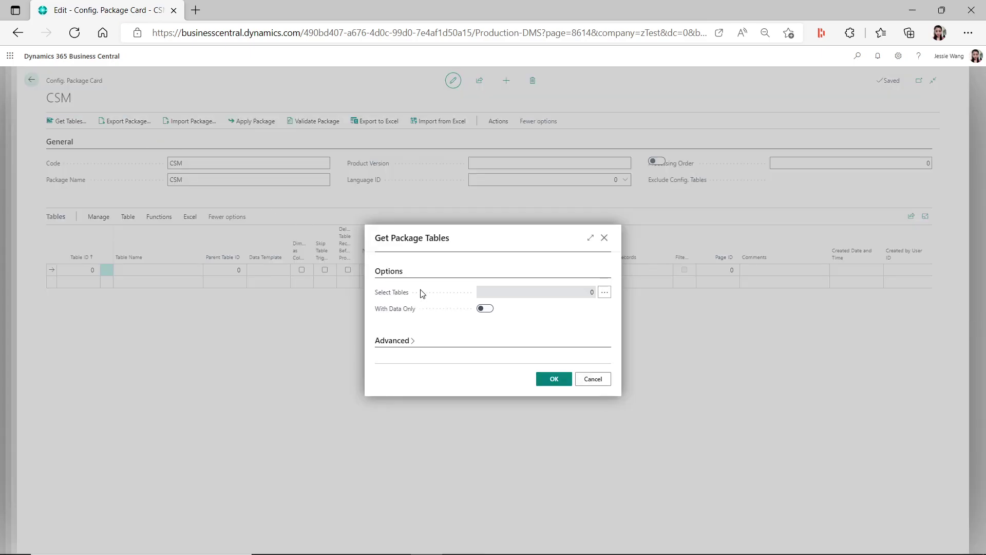
{"action": "left_click", "coordinate": [605, 292]}
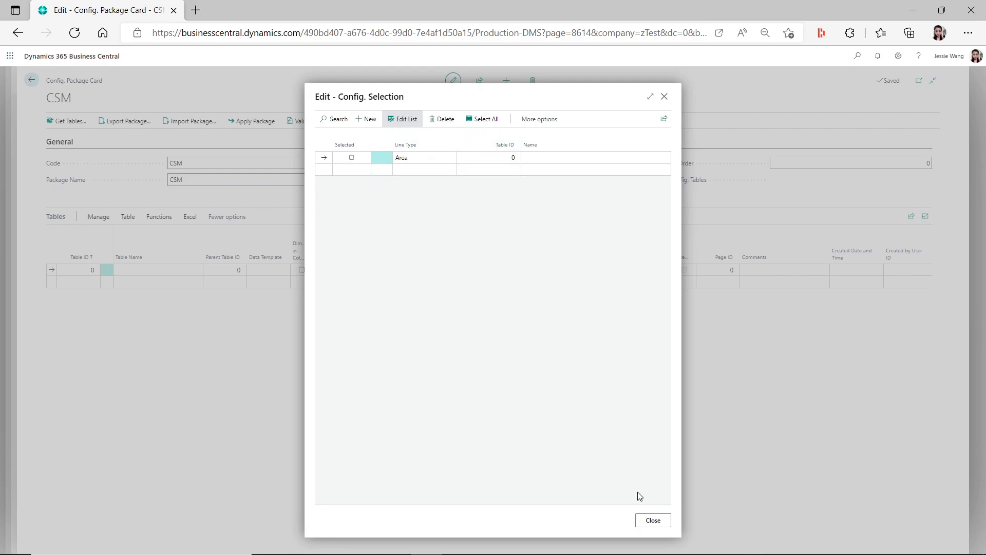
{"action": "left_click", "coordinate": [661, 521]}
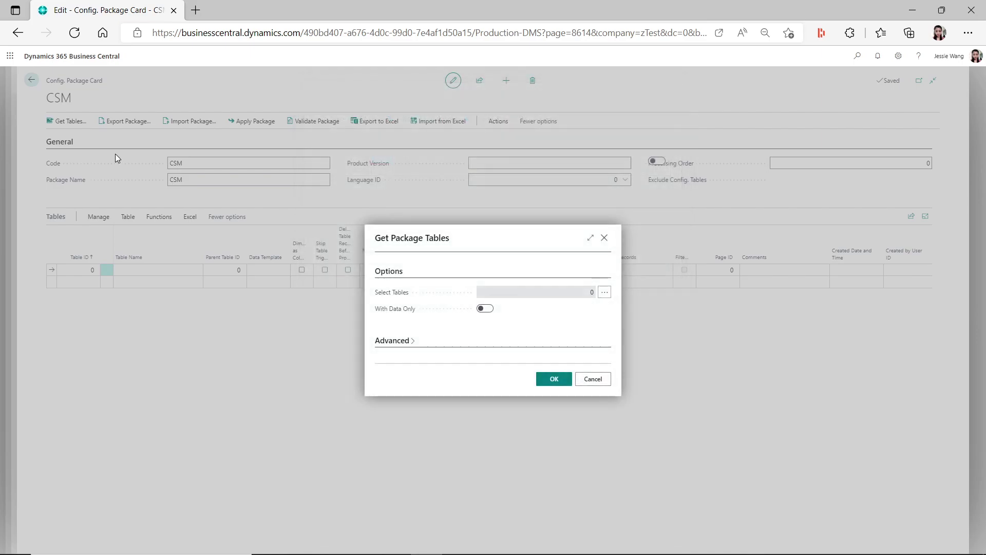
{"action": "left_click", "coordinate": [592, 380]}
Return to the Configuration Worksheet and commit the Sales Channel table line, leaving no extra blank line
{"action": "left_click", "coordinate": [32, 80]}
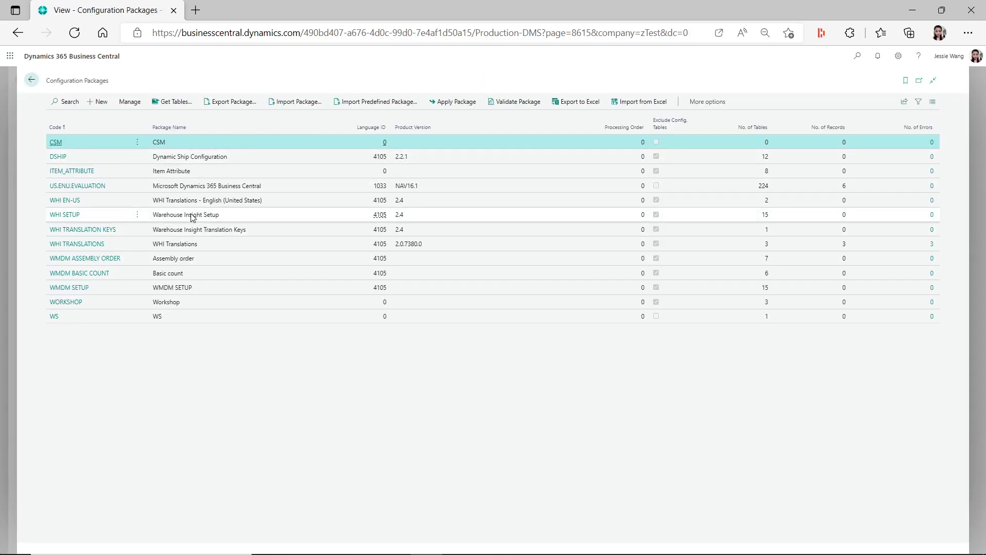
{"action": "left_click", "coordinate": [32, 80]}
{"action": "left_click", "coordinate": [330, 148]}
{"action": "left_click", "coordinate": [226, 159]}
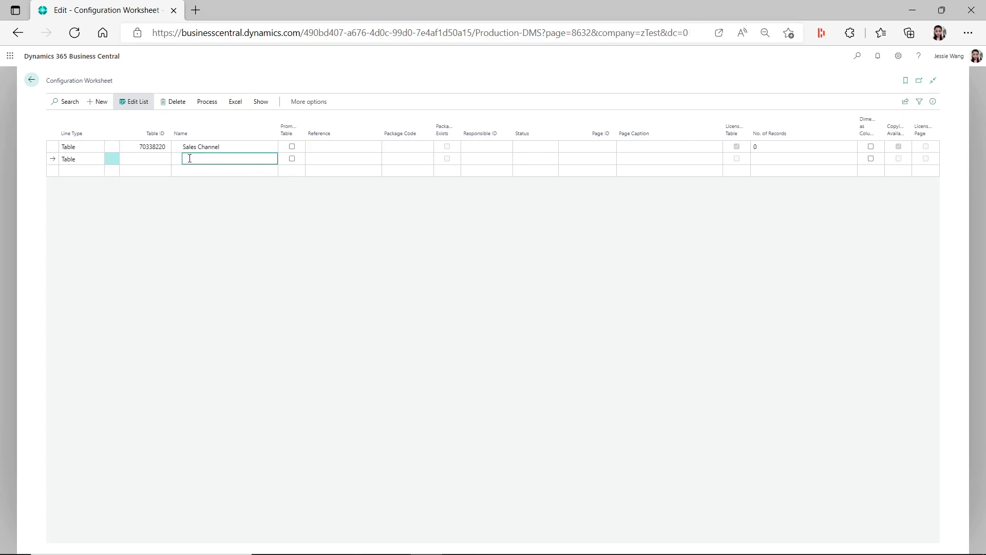
{"action": "key", "text": "Up"}
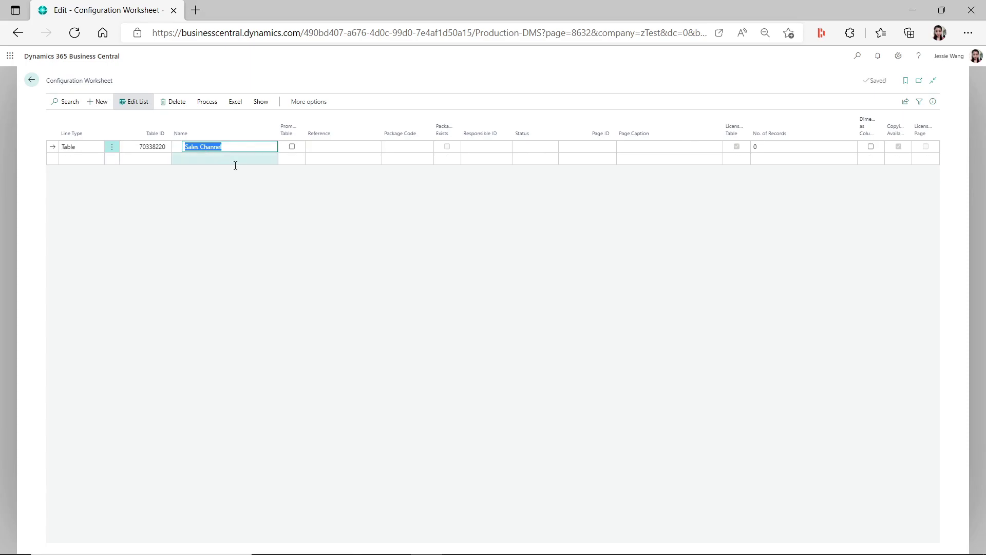
Open the CSM package from Configuration Packages and add the Sales Channel table to it with Get Package Tables
{"action": "left_click", "coordinate": [857, 55]}
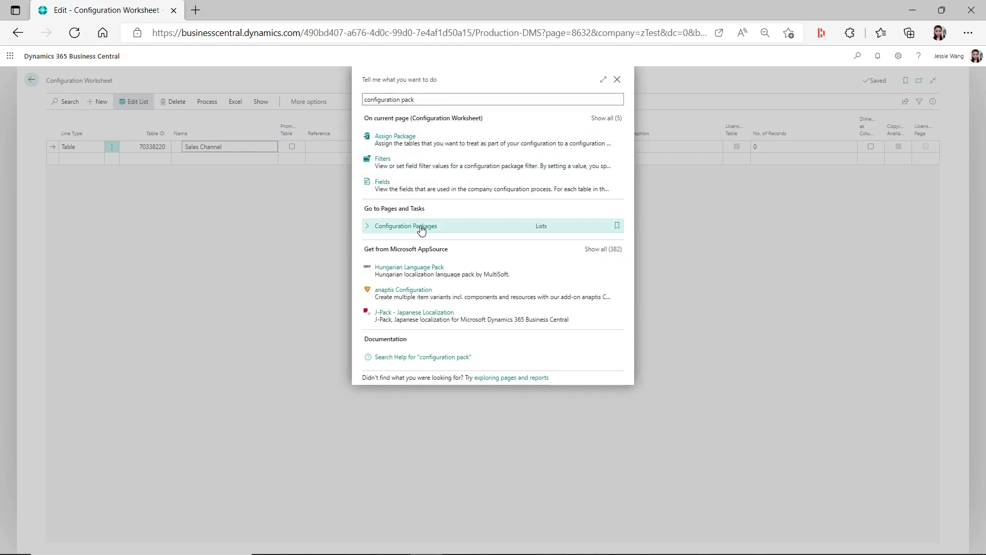
{"action": "left_click", "coordinate": [418, 228]}
{"action": "left_click", "coordinate": [57, 136]}
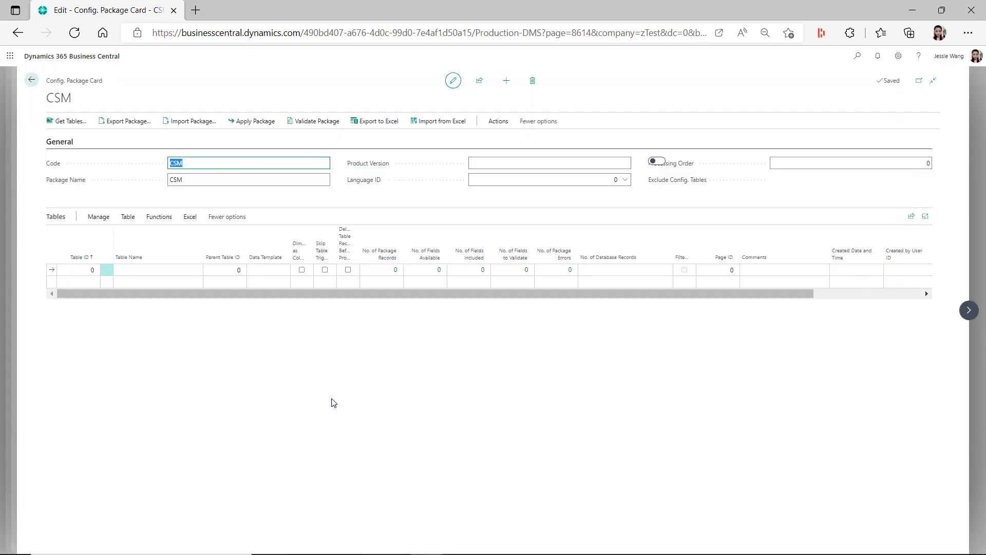
{"action": "left_click", "coordinate": [67, 121]}
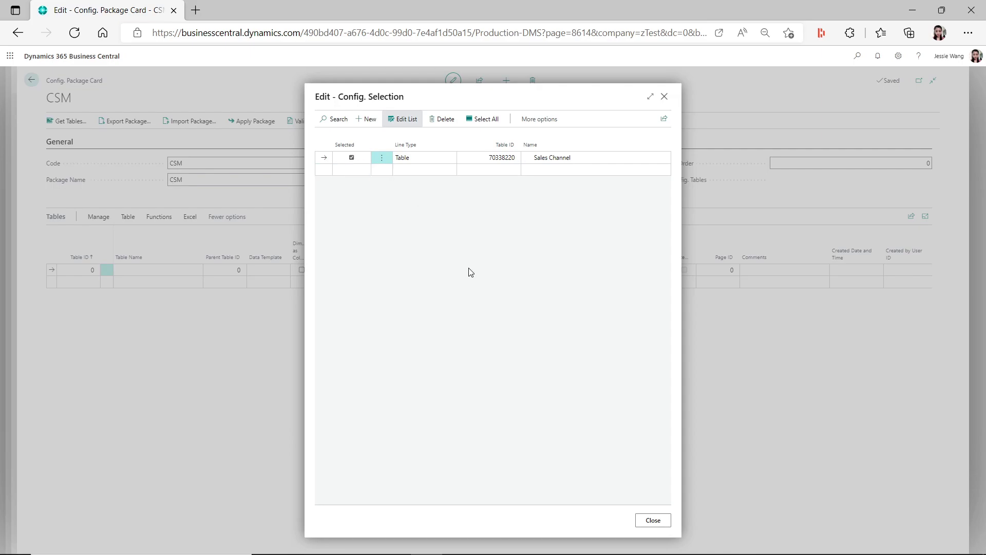
{"action": "left_click", "coordinate": [655, 519]}
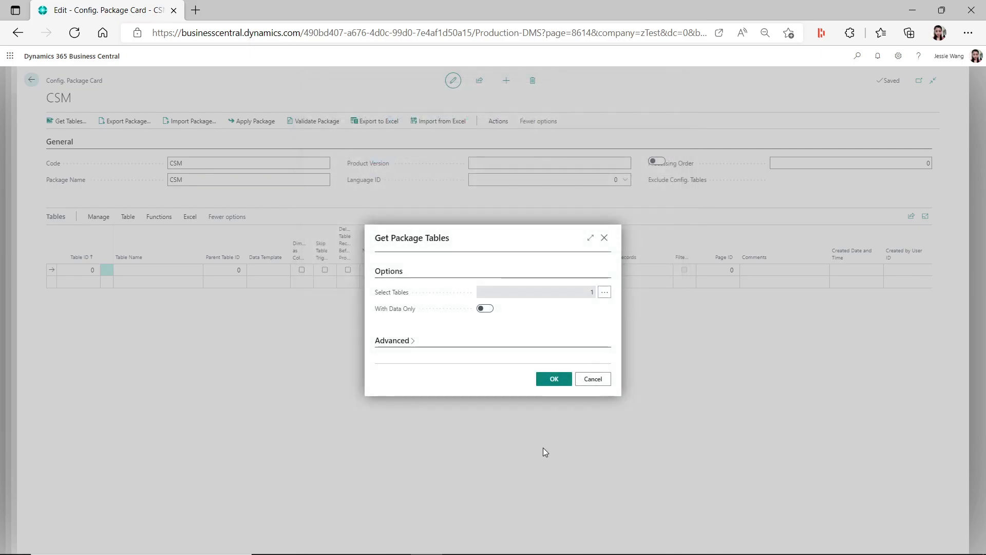
{"action": "left_click", "coordinate": [554, 379]}
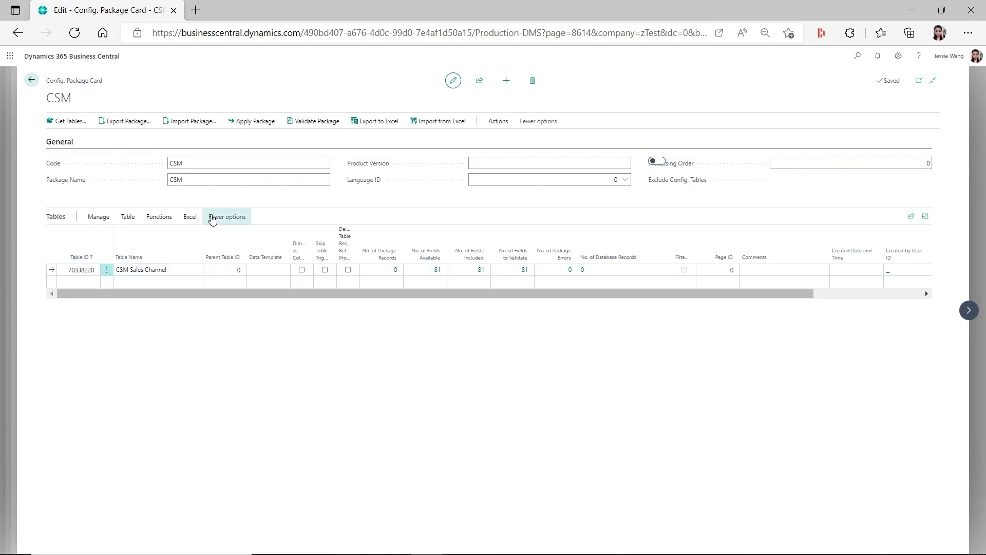
Return to the Configuration Worksheet, examine the lines offered by Copy Data from Company, and close Copy Company Data
{"action": "left_click", "coordinate": [34, 83]}
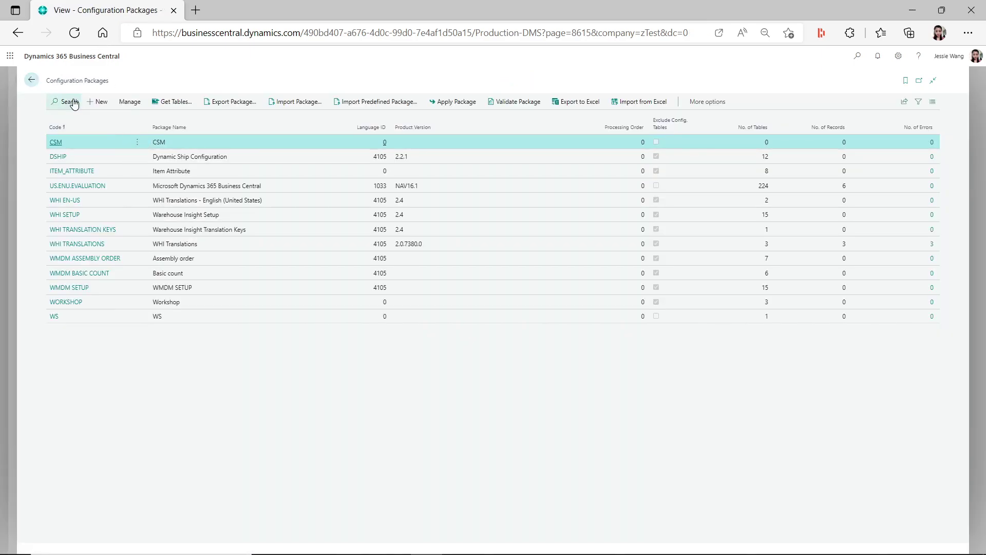
{"action": "left_click", "coordinate": [32, 79]}
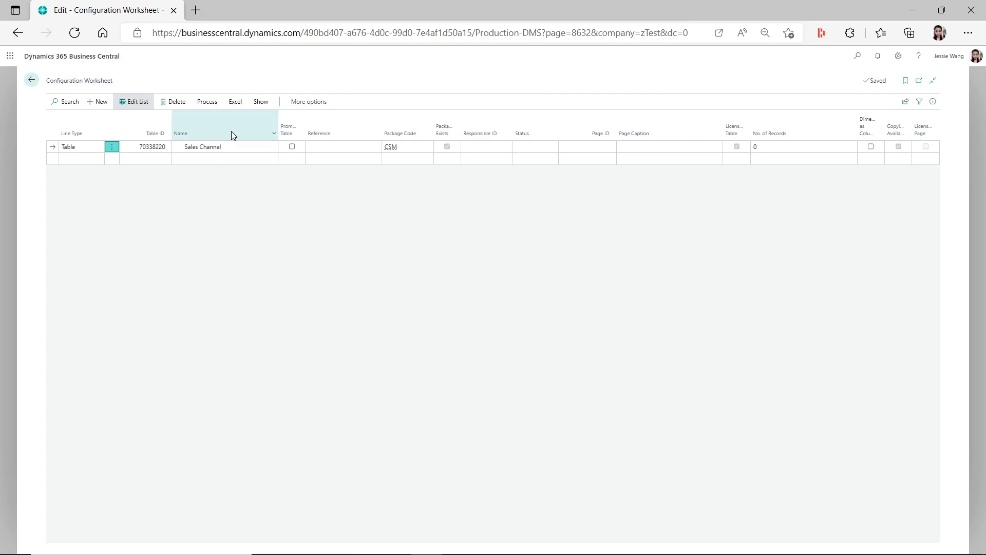
{"action": "left_click", "coordinate": [208, 101]}
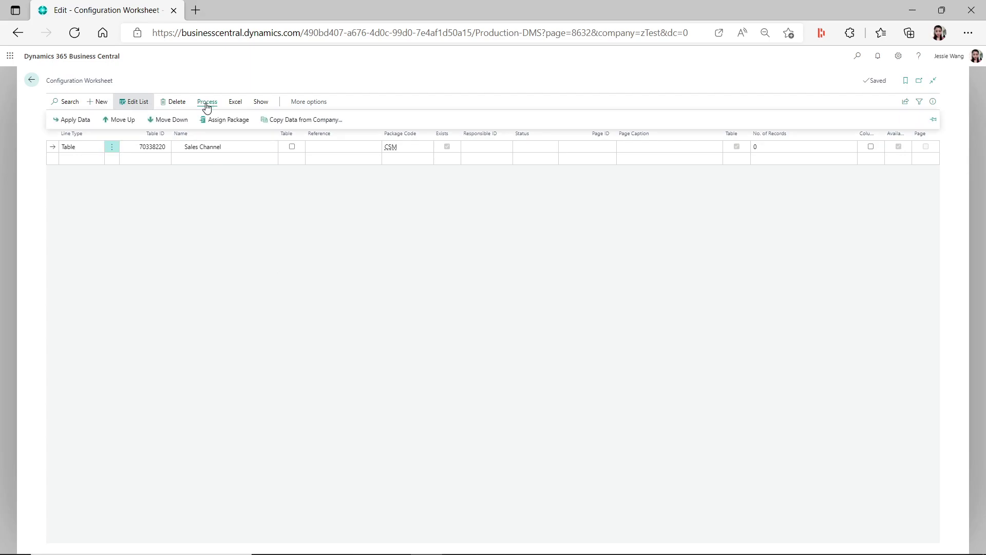
{"action": "left_click", "coordinate": [290, 121]}
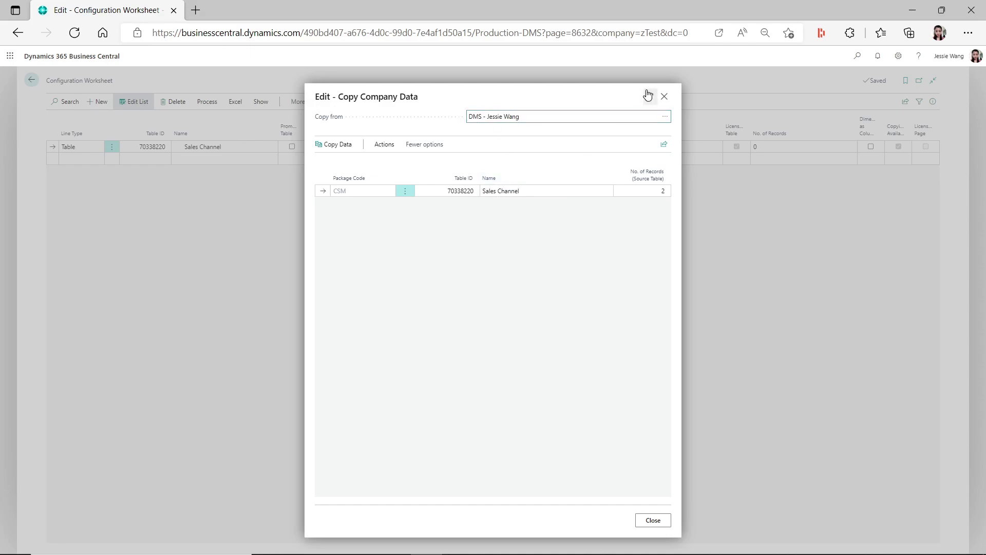
{"action": "left_click", "coordinate": [664, 96]}
Find the CSM Sales Channels list, check its records in the zTest company, and close it
{"action": "key", "text": "alt+q"}
{"action": "type", "text": "s"}
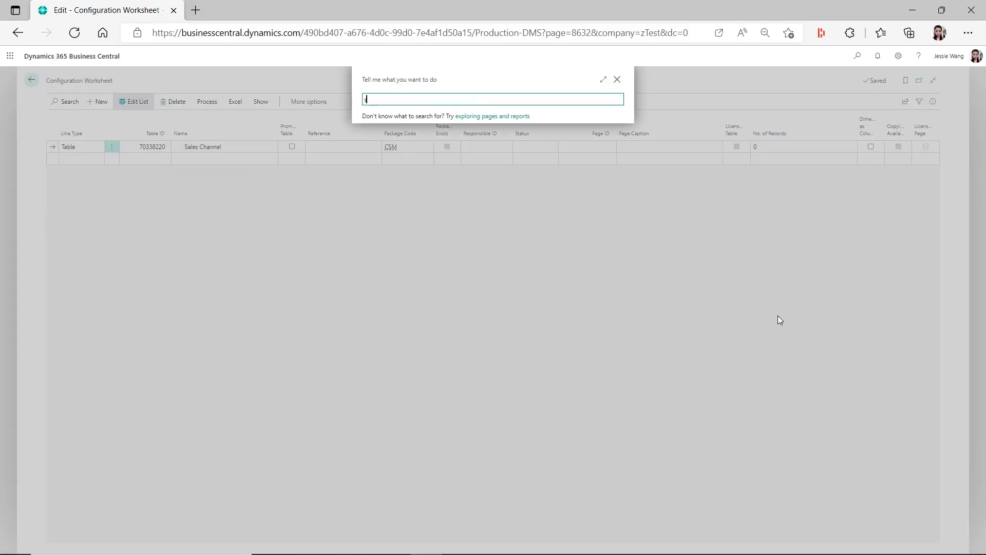
{"action": "type", "text": "ales channel"}
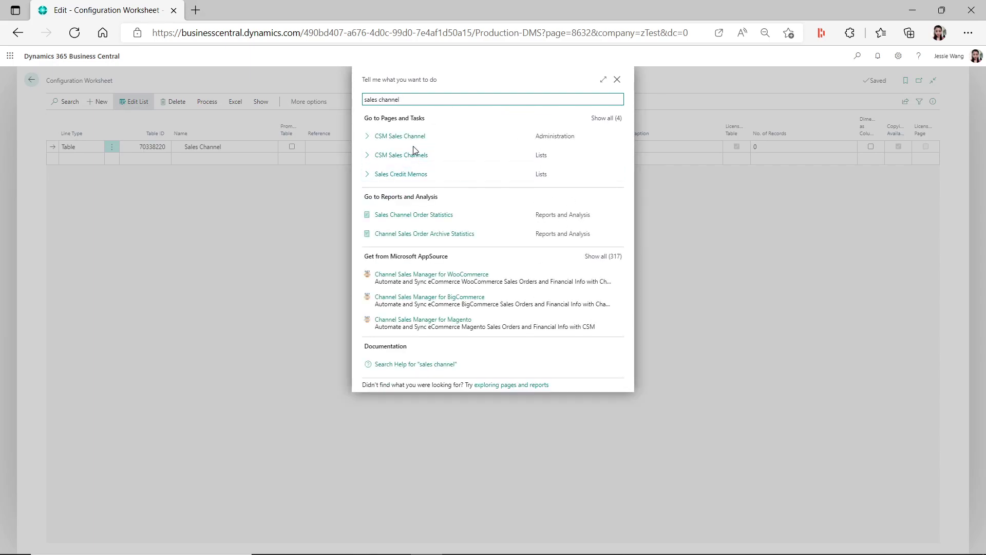
{"action": "left_click", "coordinate": [407, 158]}
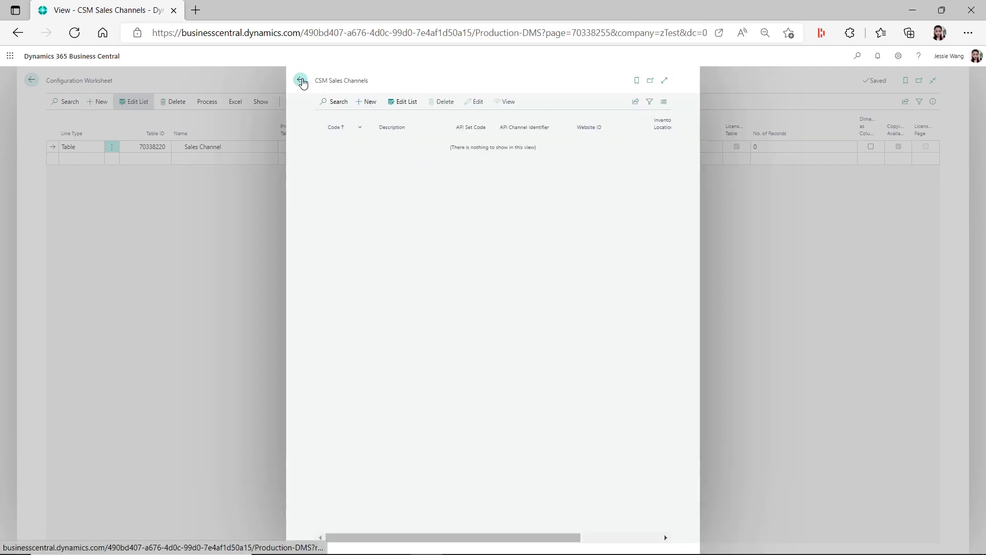
{"action": "left_click", "coordinate": [301, 80]}
Change the company in My Settings to the DMS company named after the account holder
{"action": "left_click", "coordinate": [897, 55]}
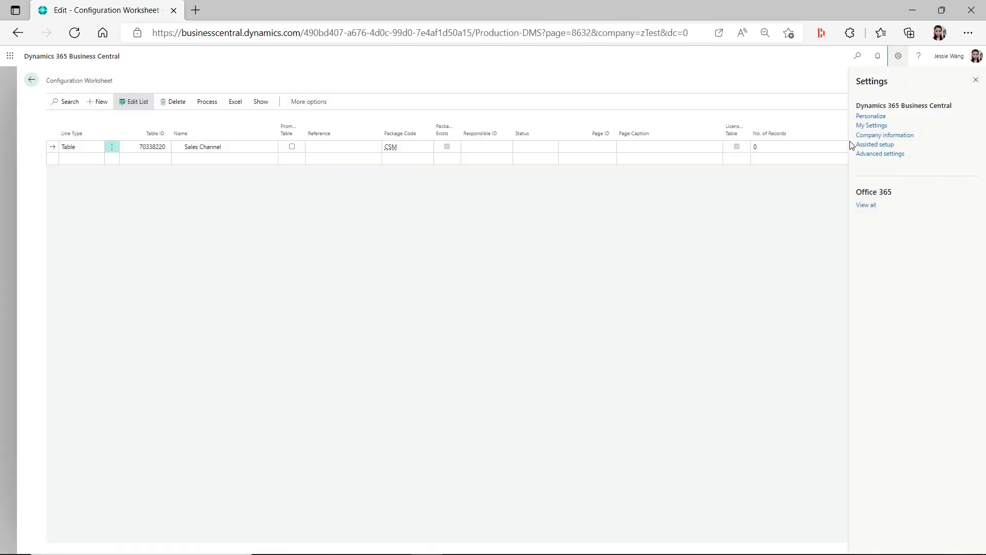
{"action": "left_click", "coordinate": [876, 126]}
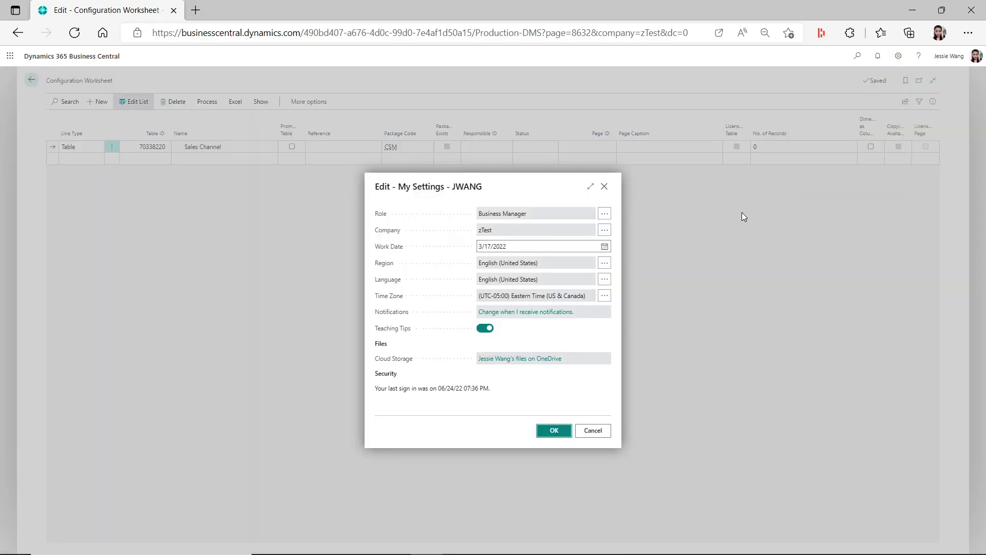
{"action": "left_click", "coordinate": [605, 229]}
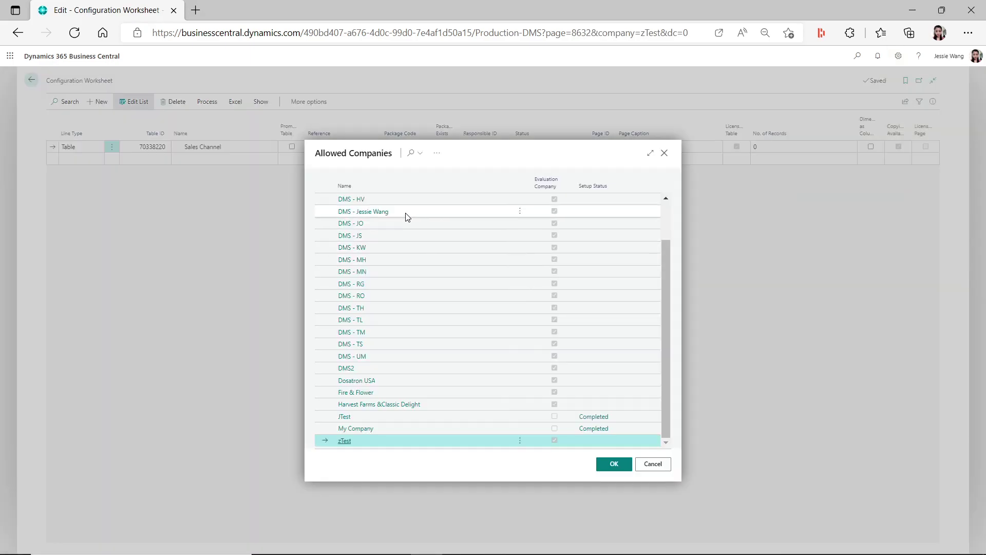
{"action": "left_click", "coordinate": [396, 211]}
{"action": "left_click", "coordinate": [622, 464]}
{"action": "left_click", "coordinate": [570, 435]}
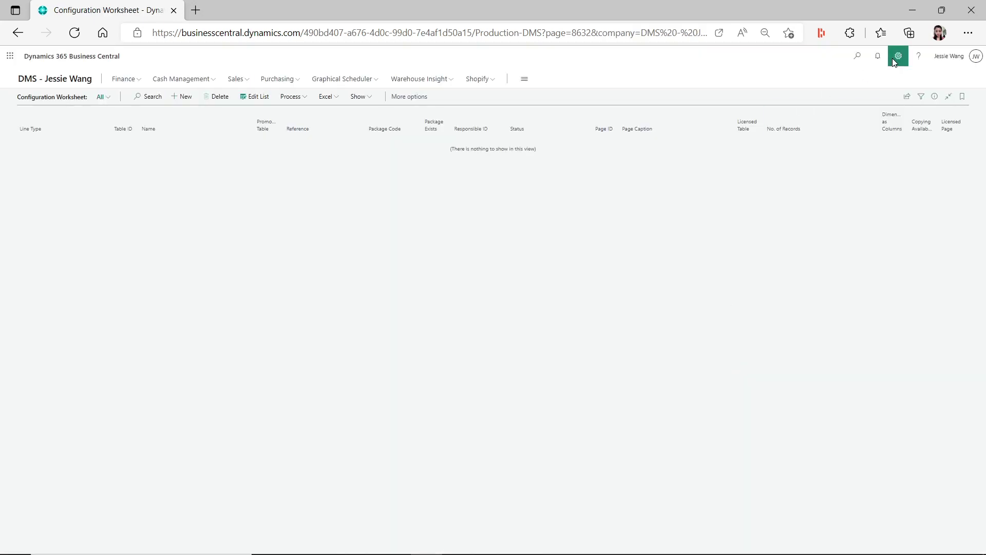
Search for "sales channel", examine the CSM Sales Channels list in the DMS company, and close it
{"action": "left_click", "coordinate": [859, 61]}
{"action": "type", "text": "sales channel"}
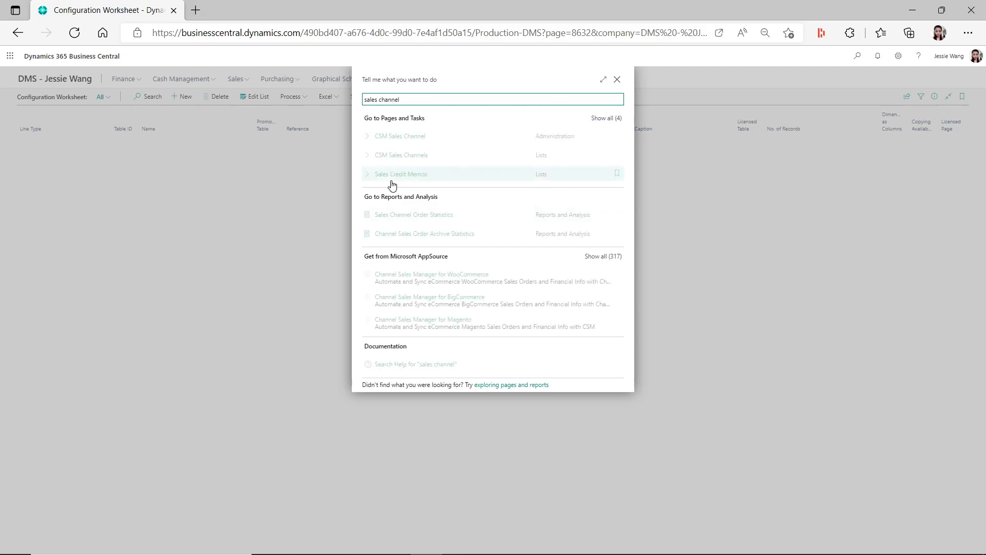
{"action": "left_click", "coordinate": [406, 156]}
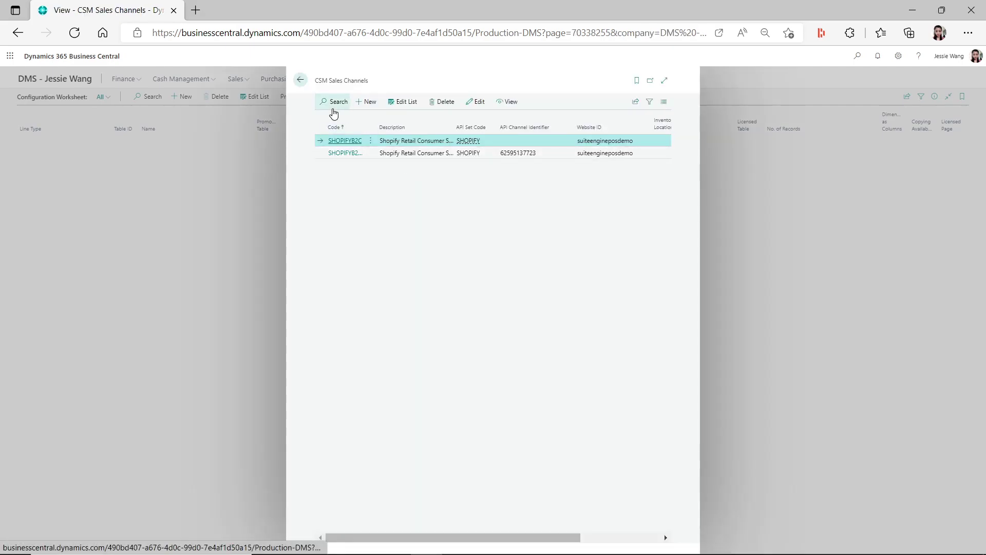
{"action": "left_click", "coordinate": [304, 85]}
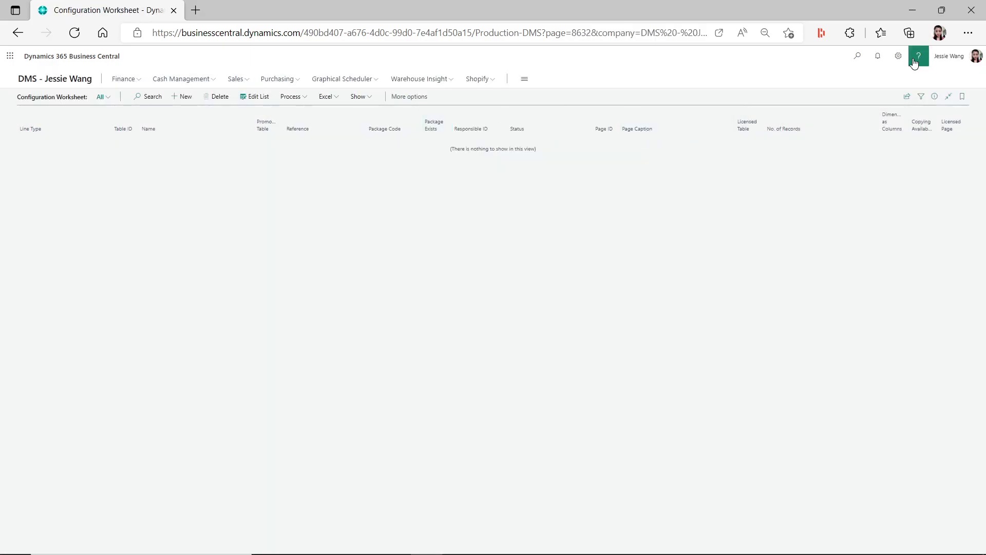
Set the company in My Settings back to zTest
{"action": "left_click", "coordinate": [901, 61]}
{"action": "left_click", "coordinate": [870, 125]}
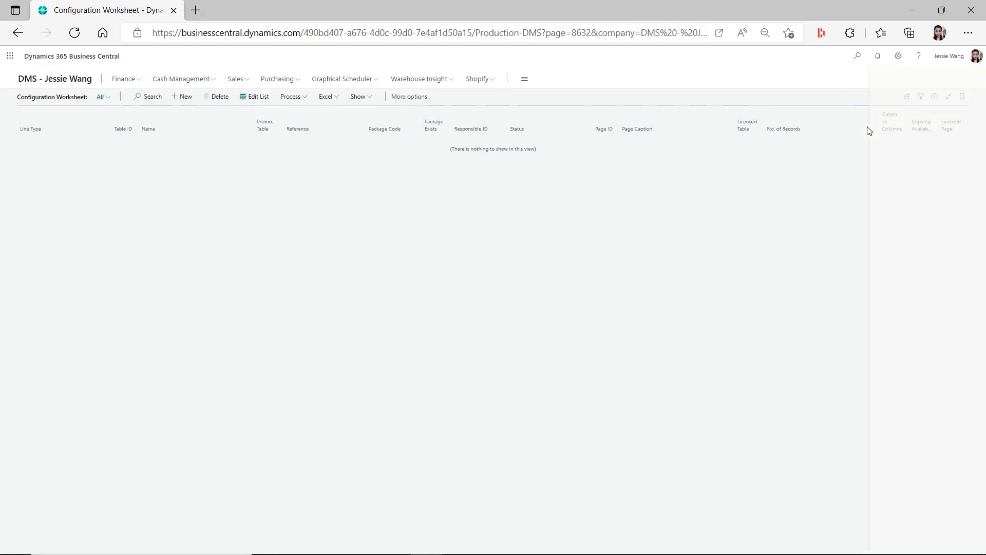
{"action": "left_click", "coordinate": [605, 230]}
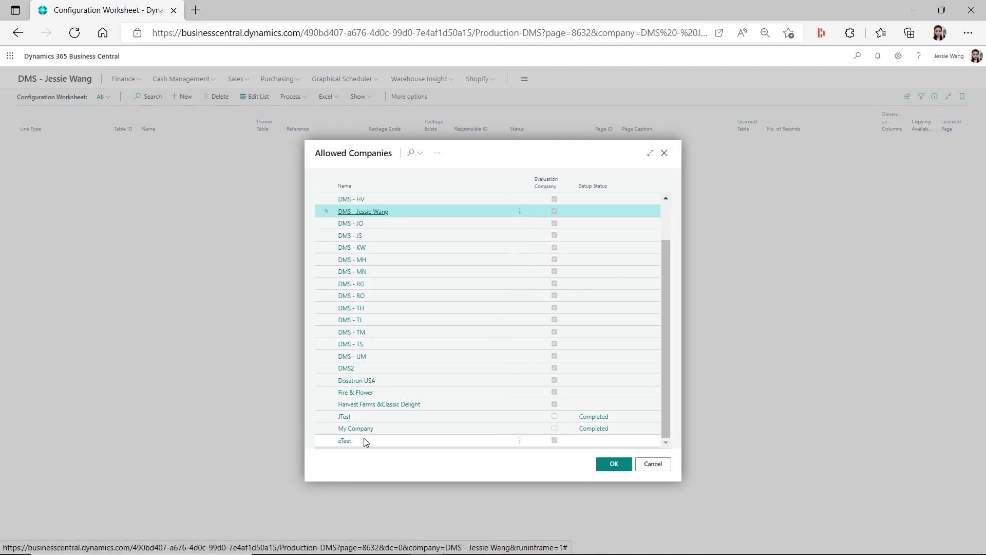
{"action": "left_click", "coordinate": [492, 436]}
{"action": "left_click", "coordinate": [614, 463]}
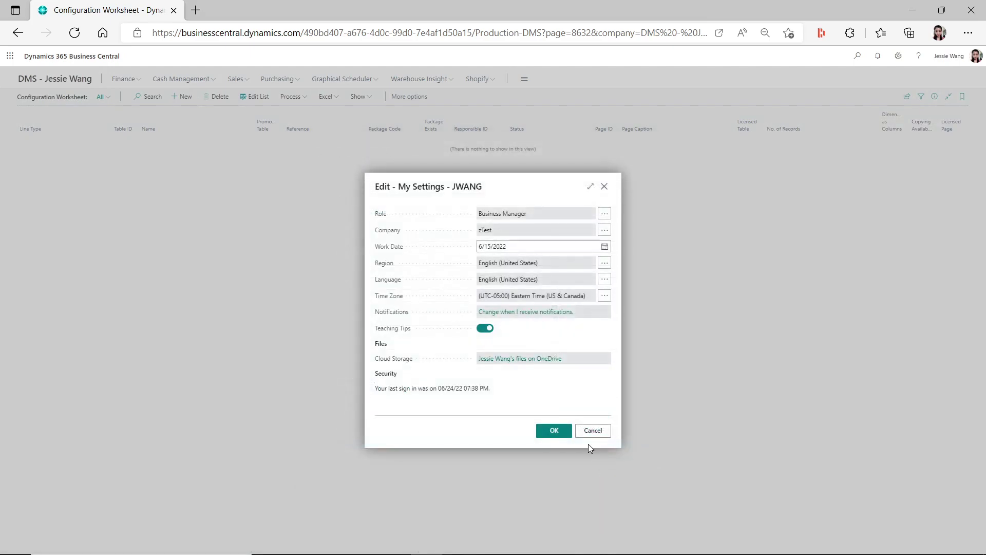
{"action": "left_click", "coordinate": [558, 430]}
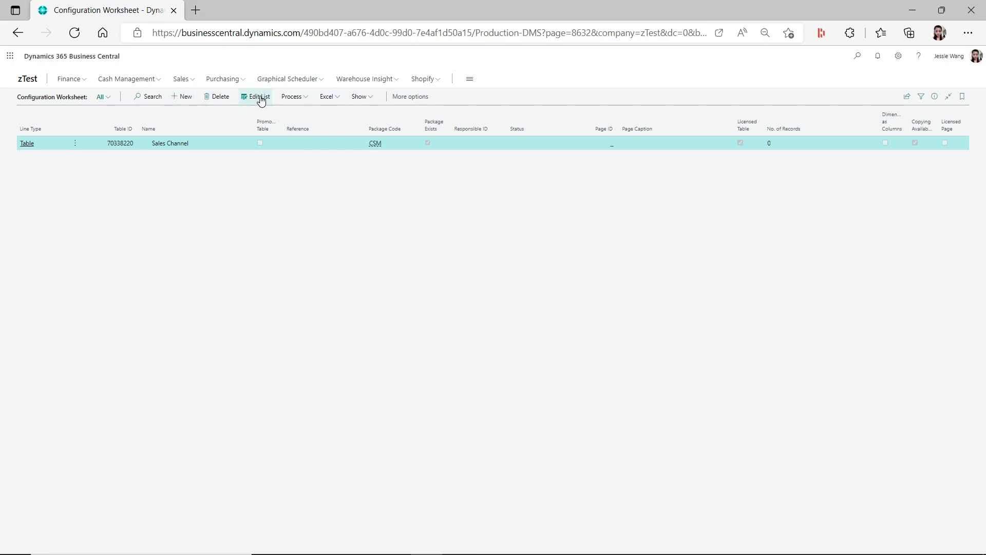
Open Copy Data from Company for the worksheet and set CRONUS USA, Inc. as the company to copy from
{"action": "left_click", "coordinate": [289, 97]}
{"action": "left_click", "coordinate": [330, 179]}
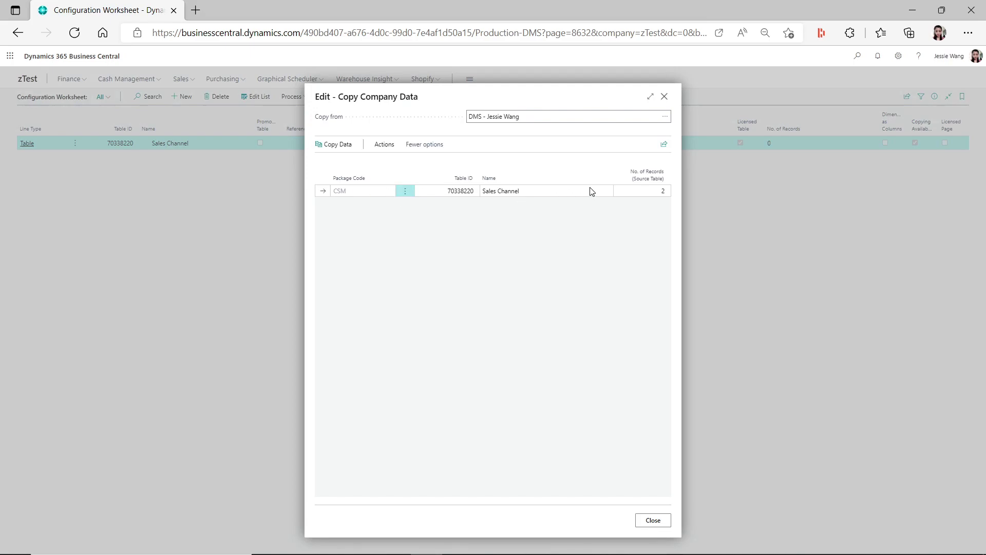
{"action": "left_click", "coordinate": [668, 120]}
{"action": "left_click", "coordinate": [666, 117]}
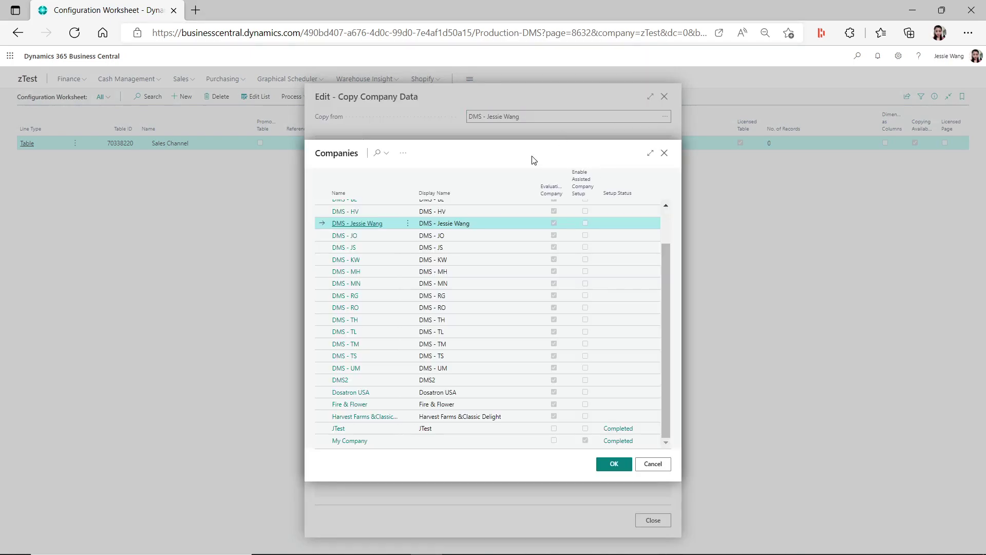
{"action": "scroll", "coordinate": [393, 239], "scroll_direction": "up", "scroll_amount": 1}
{"action": "left_click", "coordinate": [390, 206]}
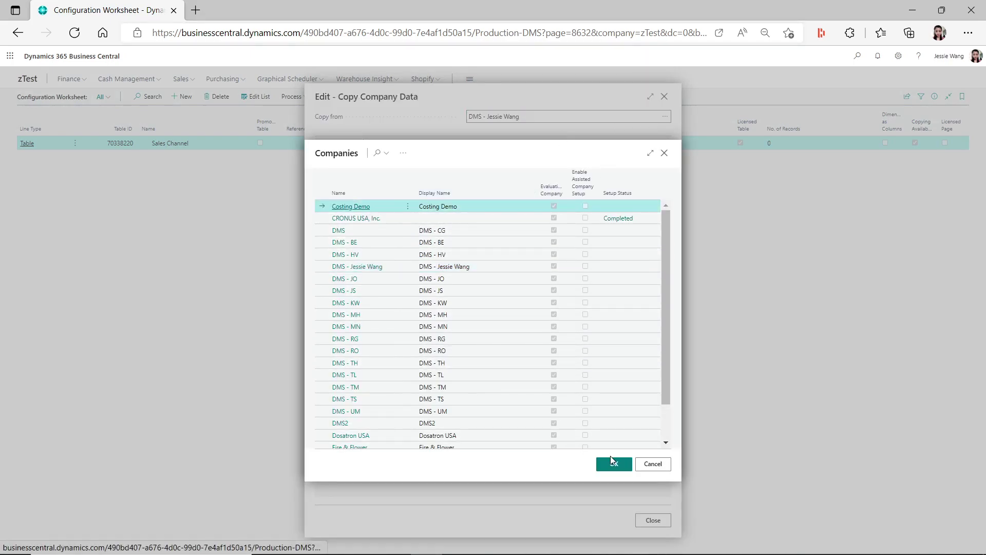
{"action": "left_click", "coordinate": [384, 219]}
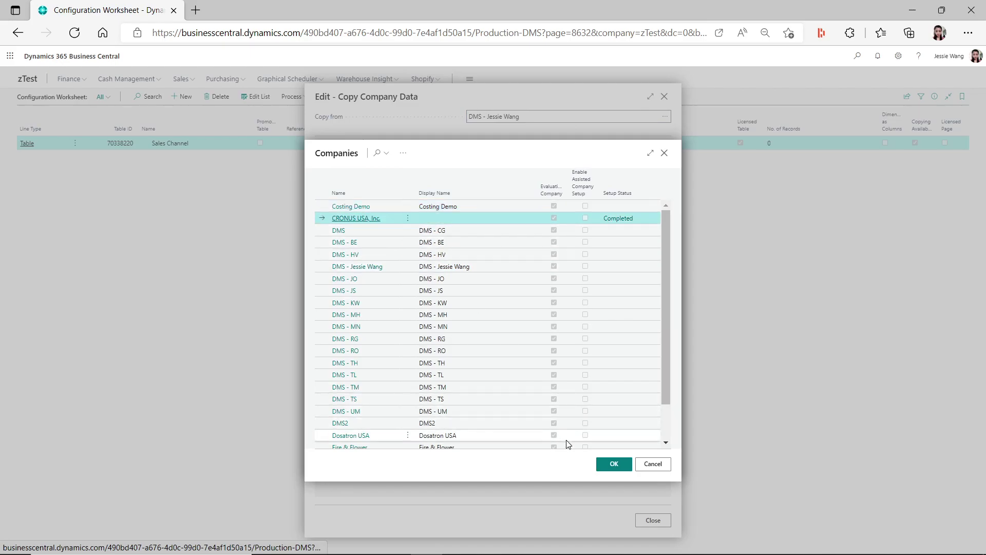
{"action": "left_click", "coordinate": [614, 463]}
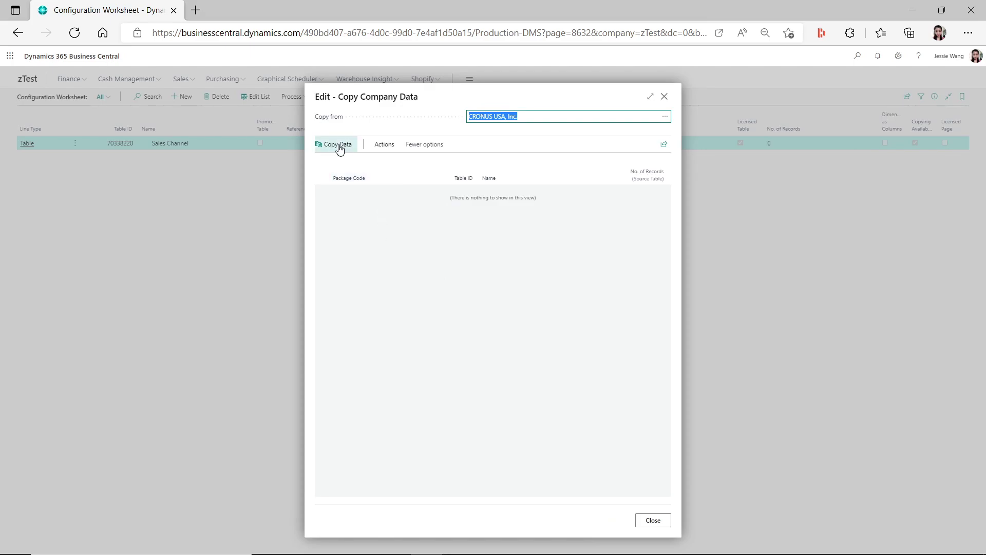
Set the copy source to the DMS company named after the account holder and copy its Sales Channel table data into zTest
{"action": "left_click", "coordinate": [668, 118]}
{"action": "left_click", "coordinate": [383, 255]}
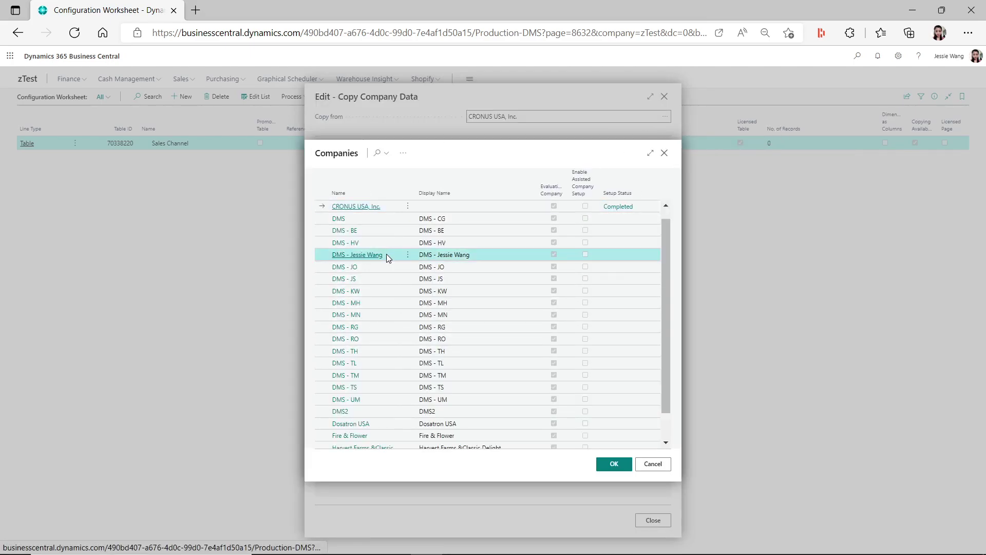
{"action": "left_click", "coordinate": [614, 463]}
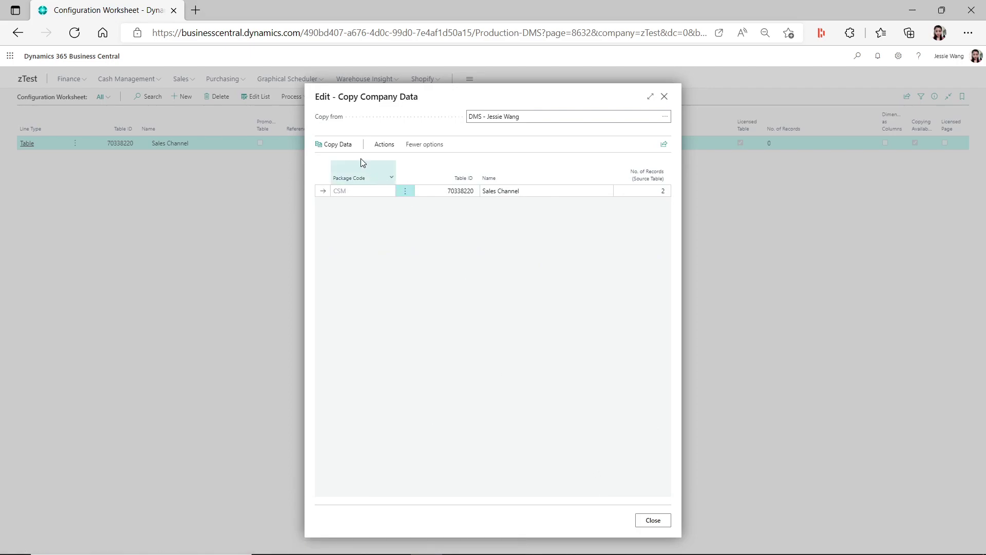
{"action": "left_click", "coordinate": [338, 146]}
{"action": "left_click", "coordinate": [534, 330]}
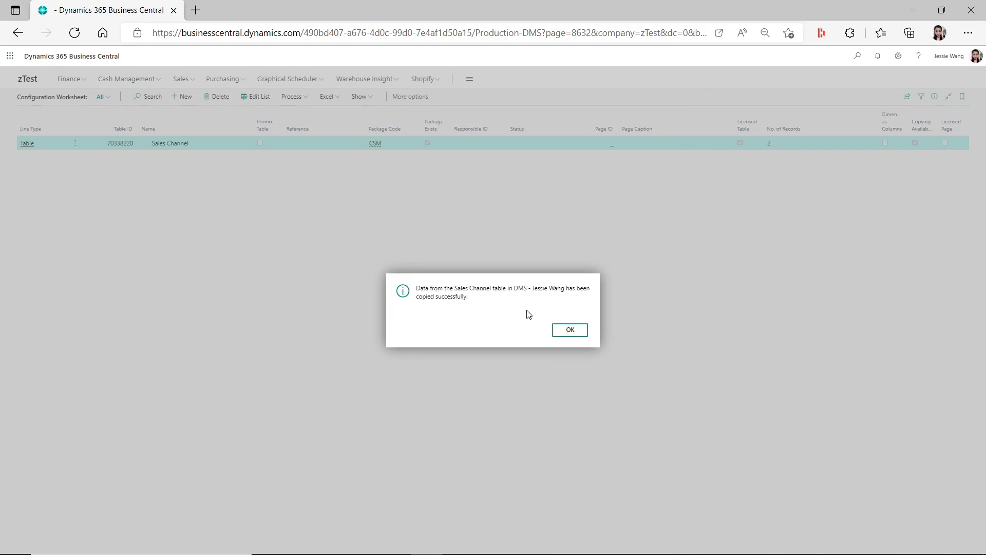
{"action": "left_click", "coordinate": [582, 335]}
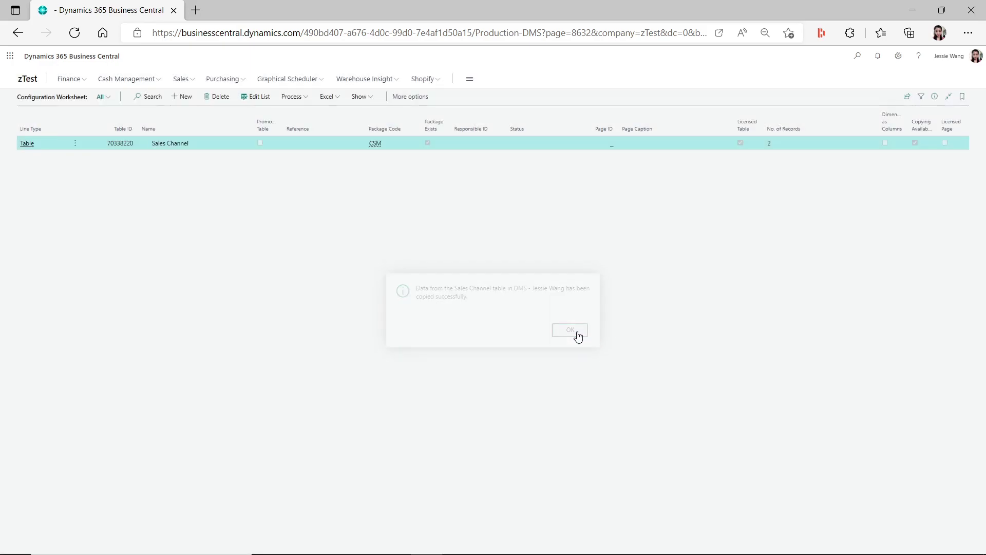
Search for "sales channels", examine the CSM Sales Channels list in zTest, and return to the worksheet
{"action": "left_click", "coordinate": [857, 55]}
{"action": "type", "text": "sa"}
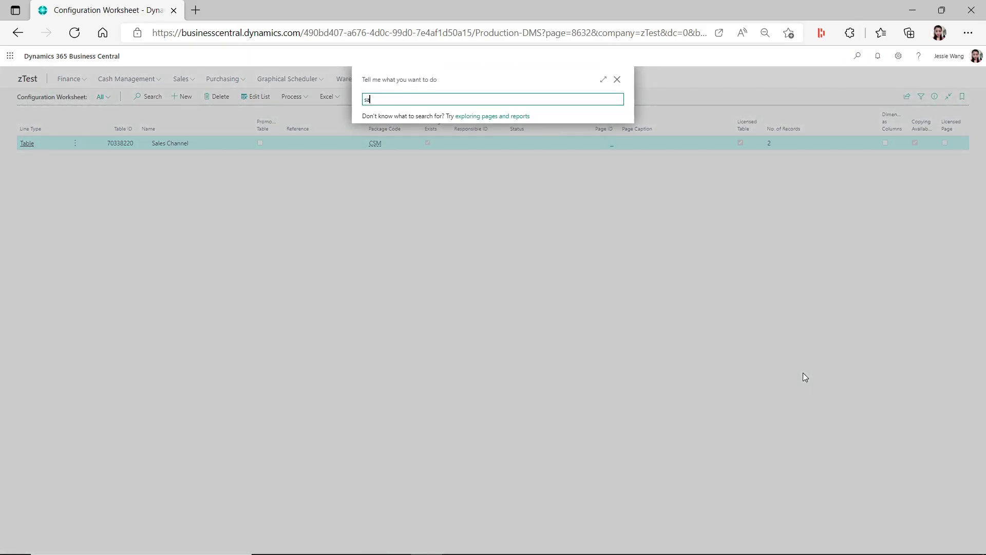
{"action": "type", "text": "les channels"}
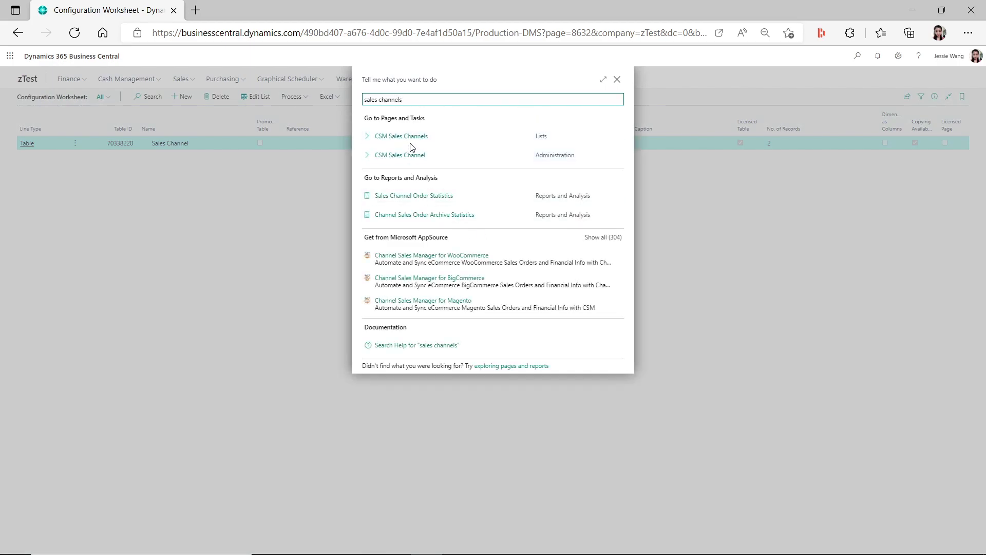
{"action": "left_click", "coordinate": [416, 143]}
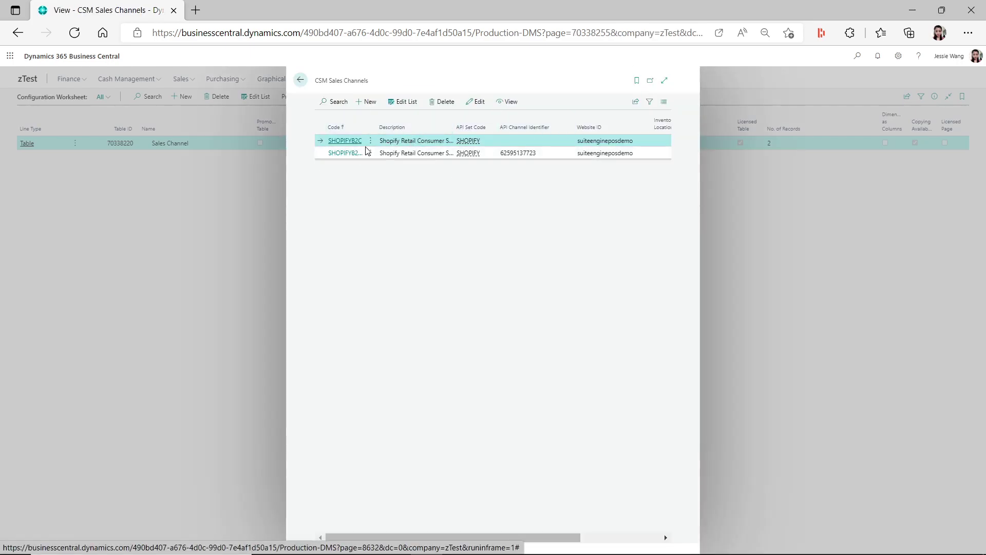
{"action": "left_click", "coordinate": [299, 82]}
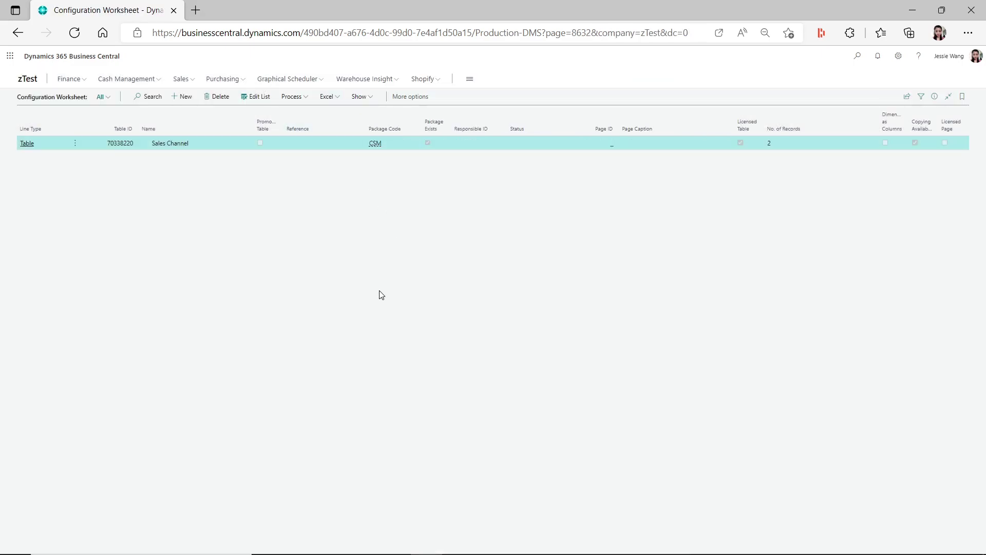